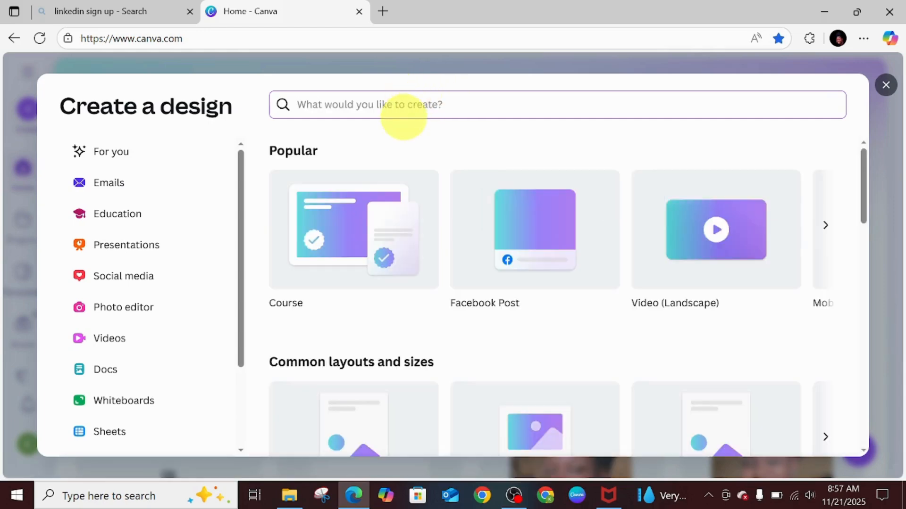
Search the design types for logo and start a new 500 × 500 px Logo design.
type("l")
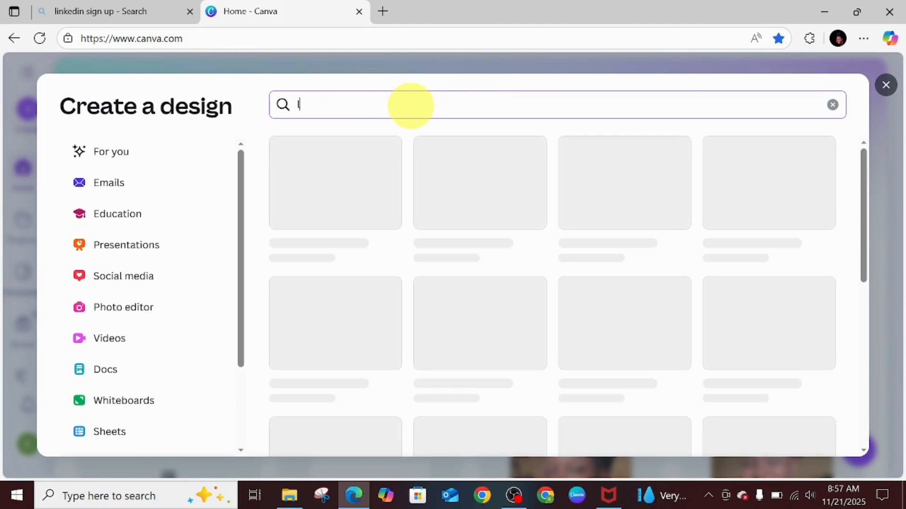
type("ogo")
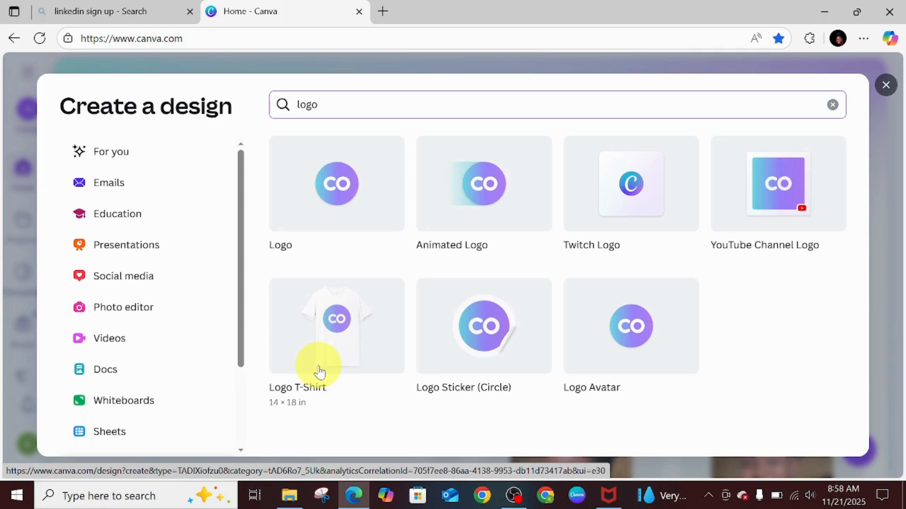
left_click(356, 194)
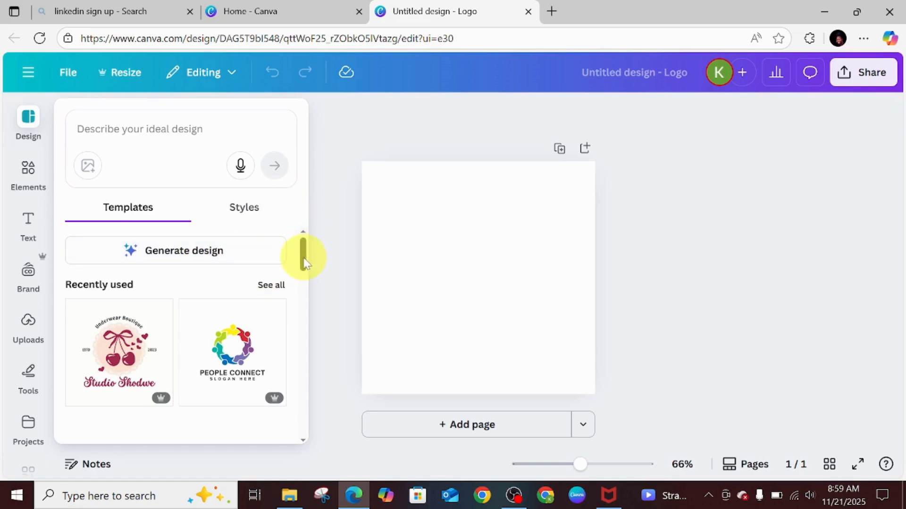
Browse the recently used and premium logo templates in the design panel.
left_click_drag(303, 261, 304, 275)
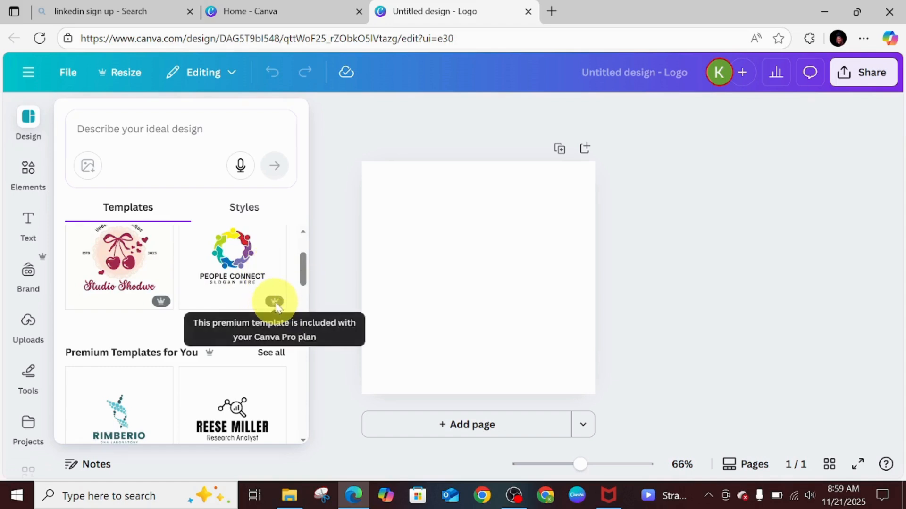
mouse_move(160, 304)
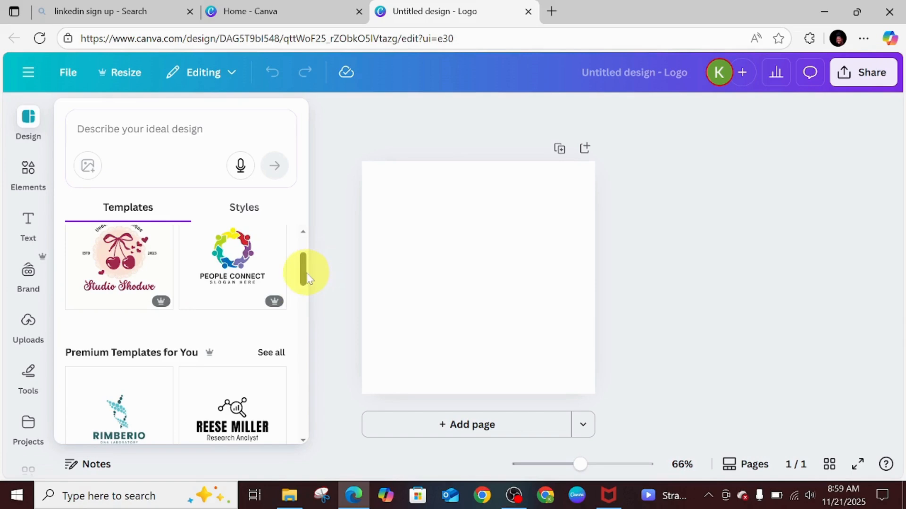
mouse_move(307, 279)
left_mouse_down()
mouse_move(308, 307)
mouse_move(311, 288)
left_mouse_up()
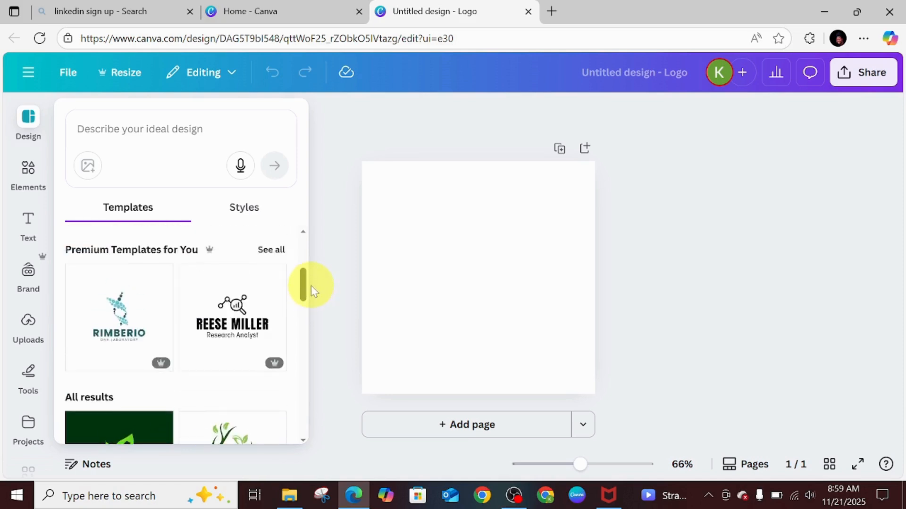
mouse_move(307, 283)
left_mouse_down()
mouse_move(303, 307)
mouse_move(304, 295)
left_mouse_up()
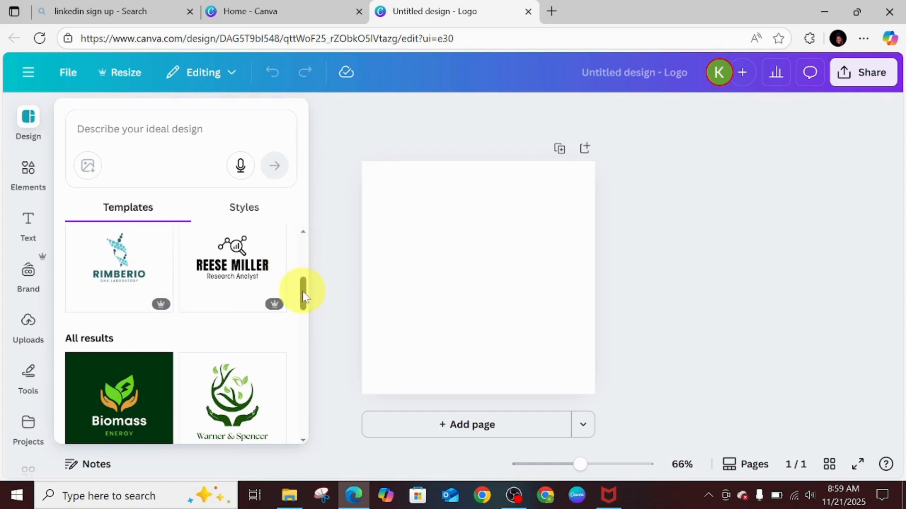
left_click_drag(303, 296, 319, 268)
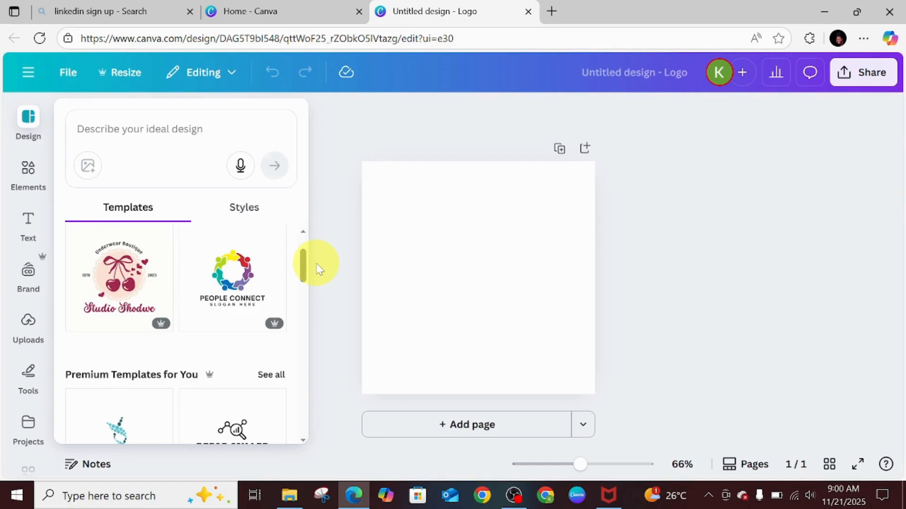
Describe the ideal design as "calm healthcare logo in sea green with abstract people symbol" and submit it.
left_click(144, 128)
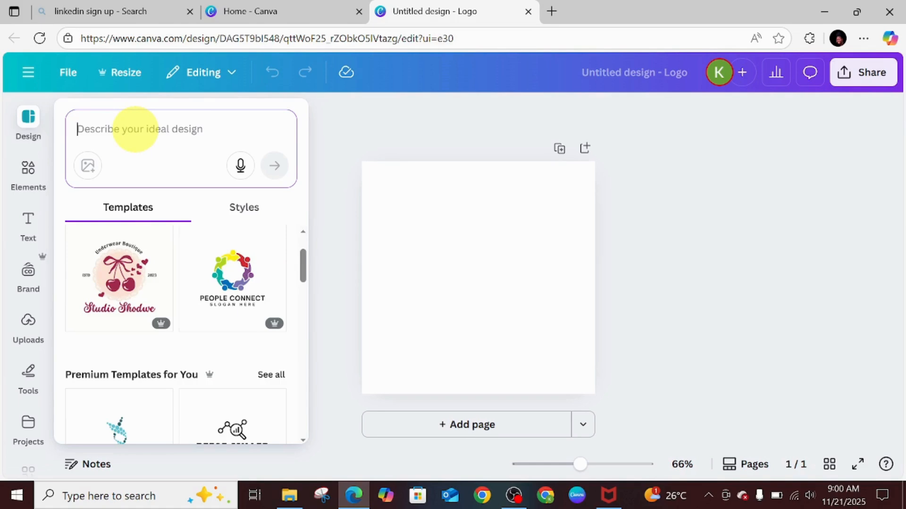
type("calm")
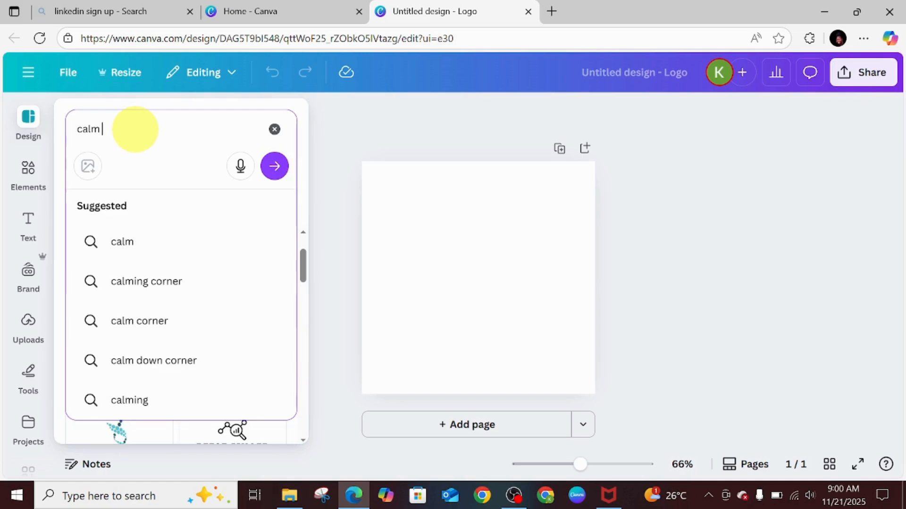
type(" h")
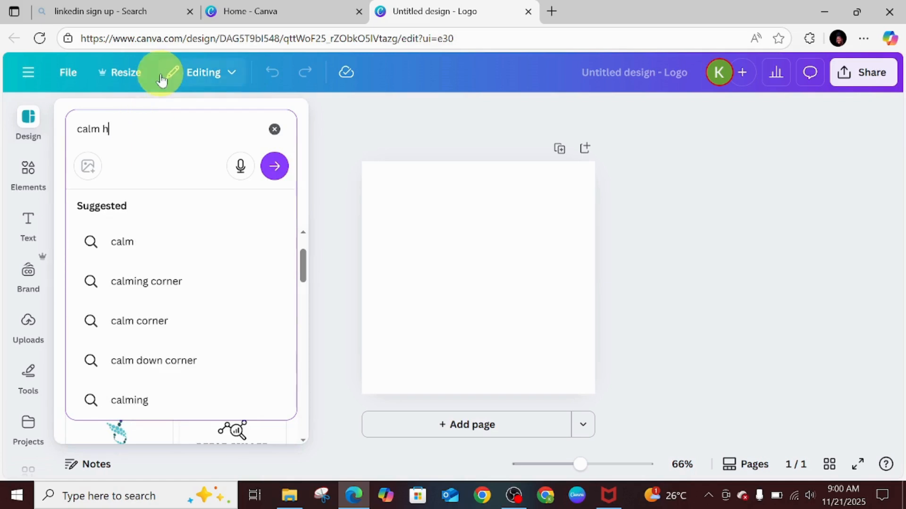
type("ealthcare ")
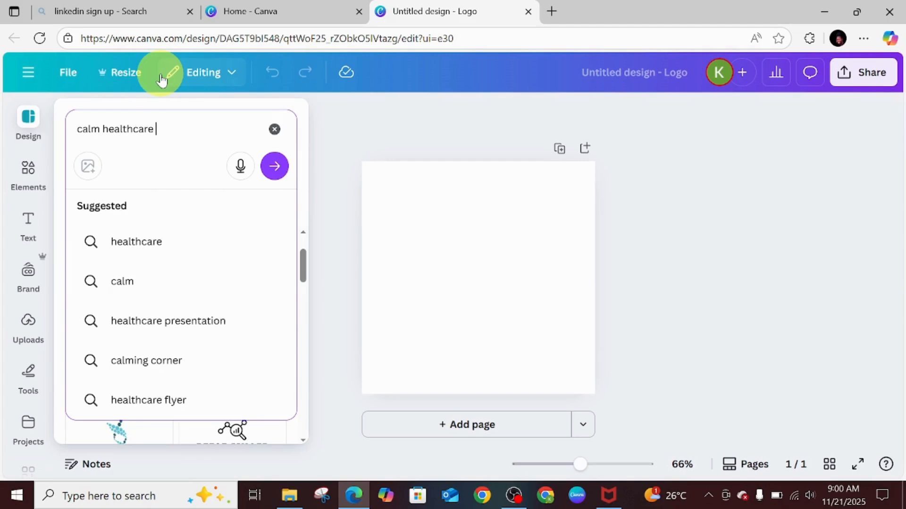
type("logo ")
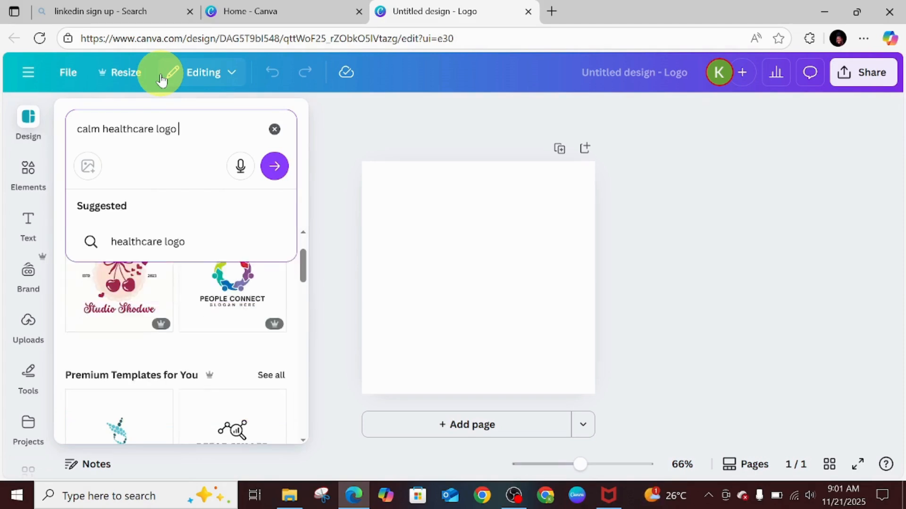
type("in sea ")
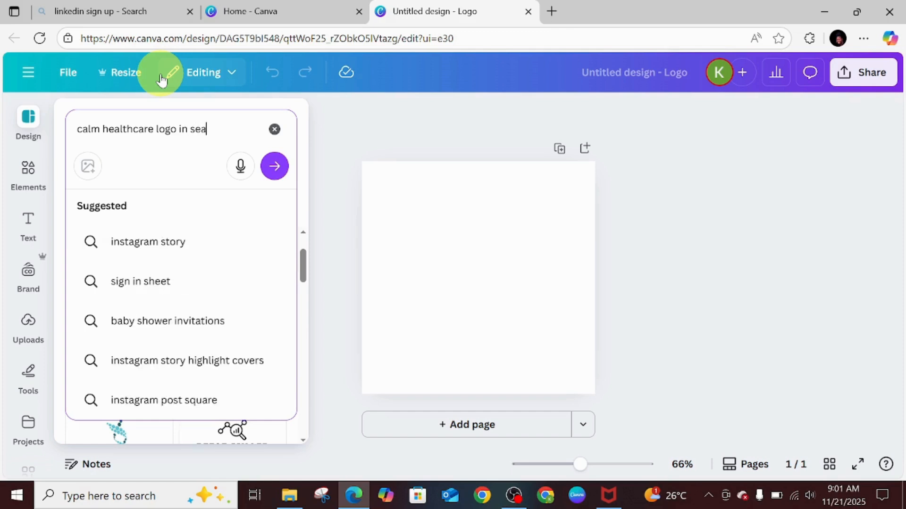
type("green ")
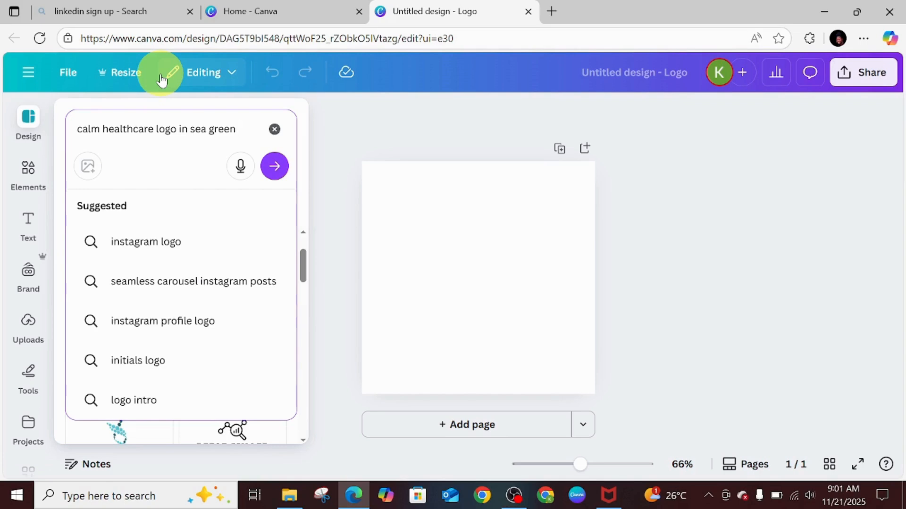
type("with a")
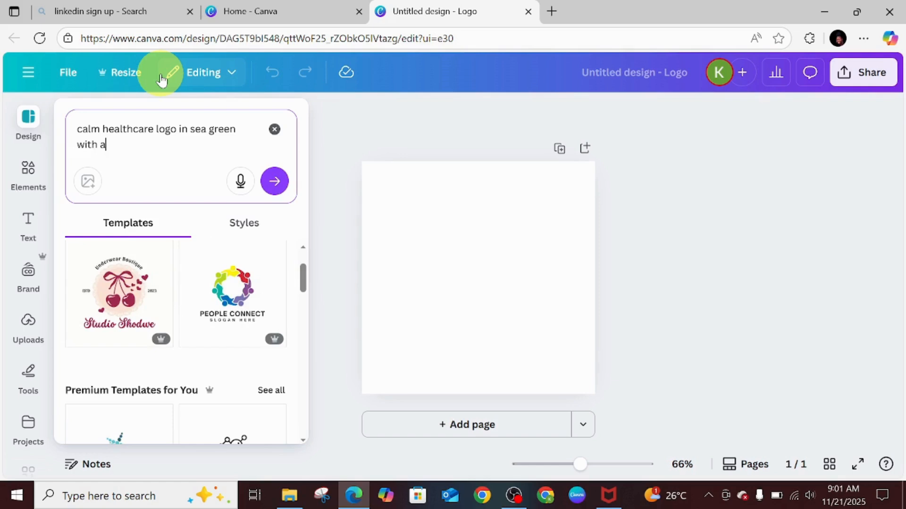
type("bstract people sy")
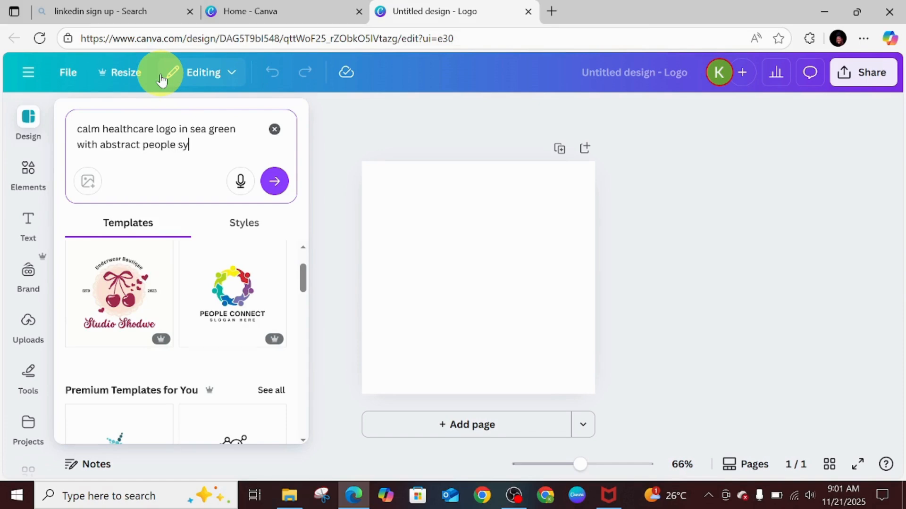
type("mbol")
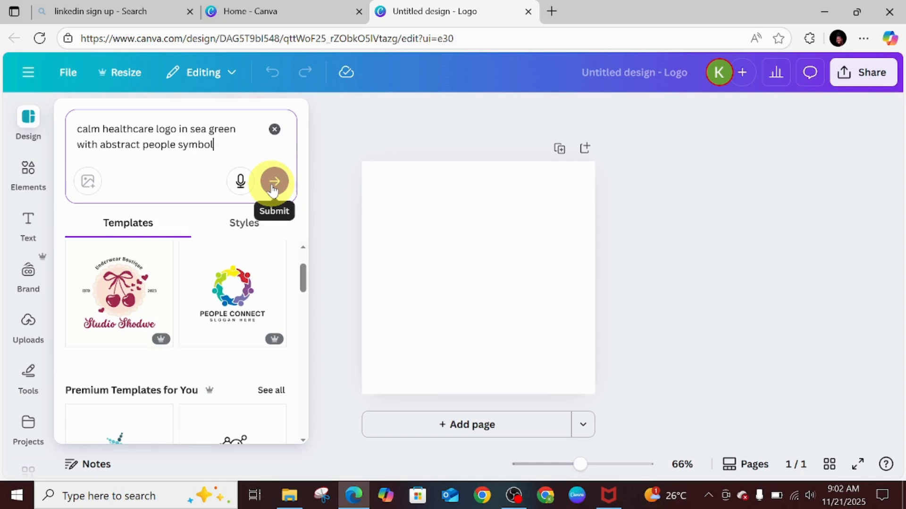
left_click(273, 186)
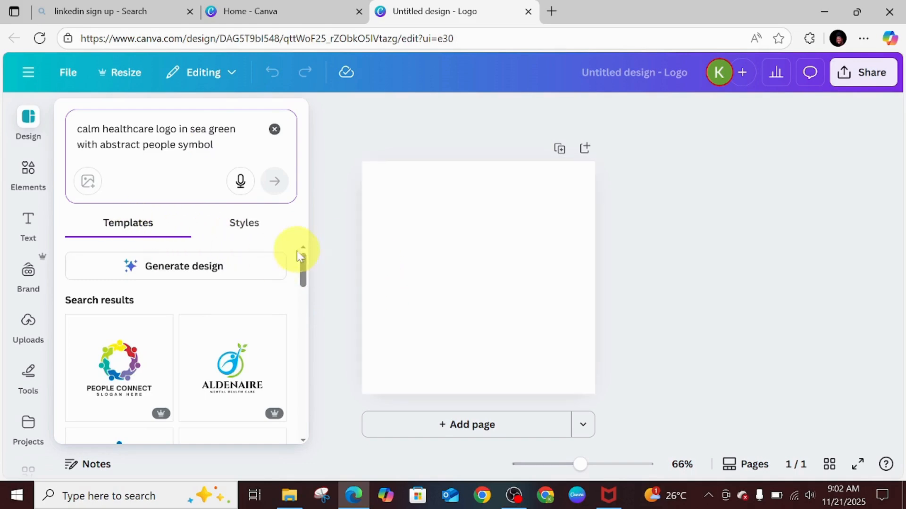
Look through the matching templates and generate AI designs from the prompt.
mouse_move(298, 271)
left_mouse_down()
mouse_move(313, 309)
mouse_move(317, 279)
left_mouse_up()
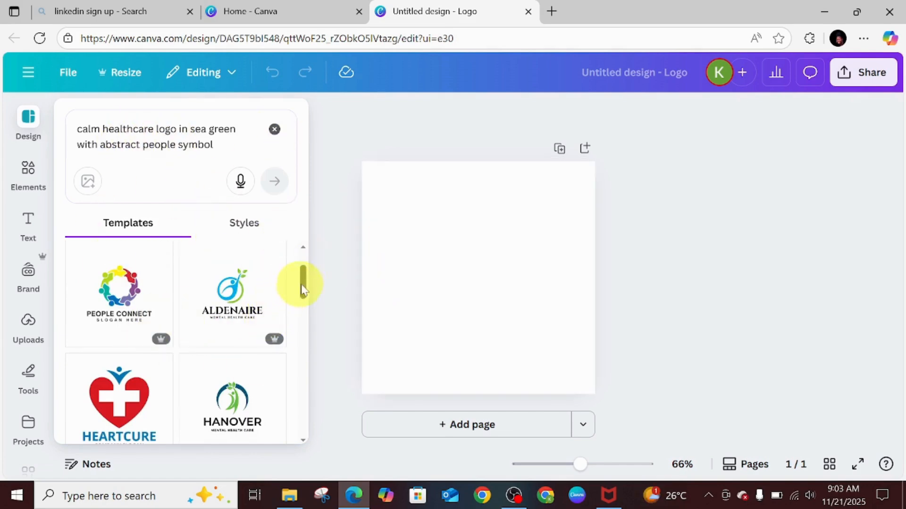
left_click_drag(303, 283, 318, 378)
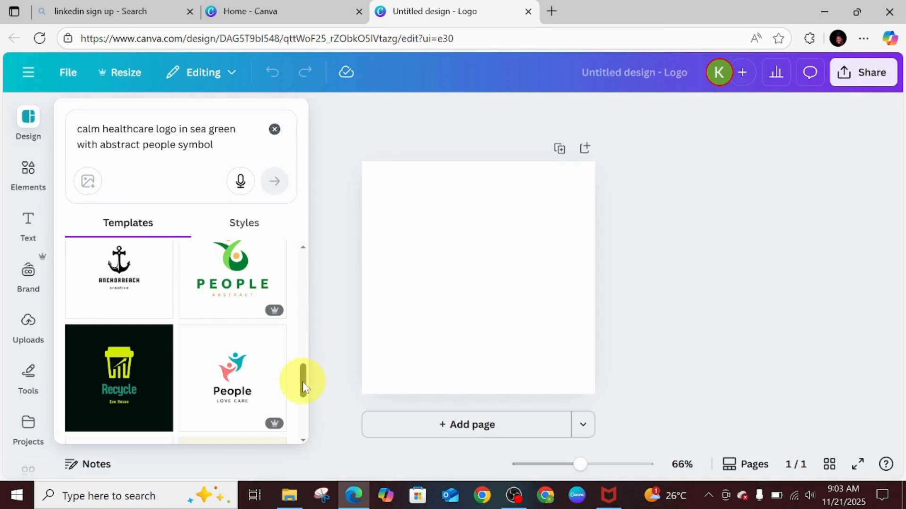
left_click_drag(304, 388, 304, 429)
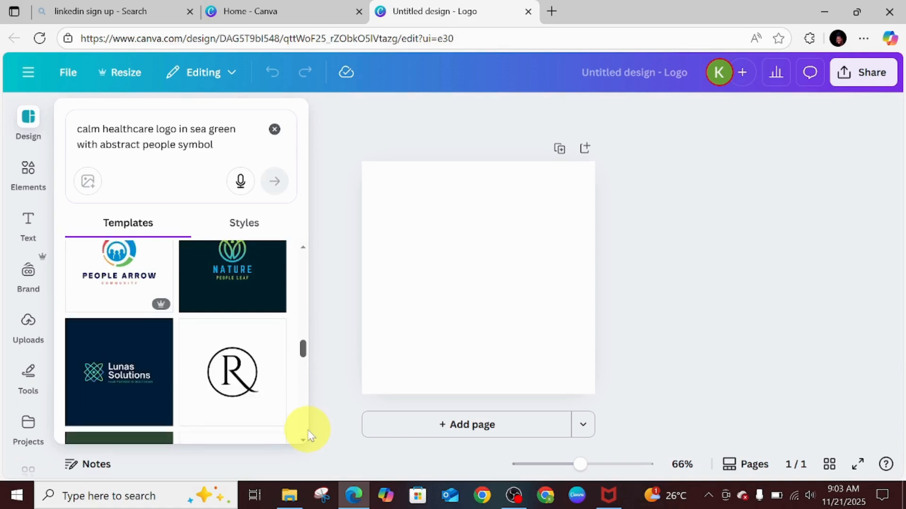
scroll(307, 427, "up", 10)
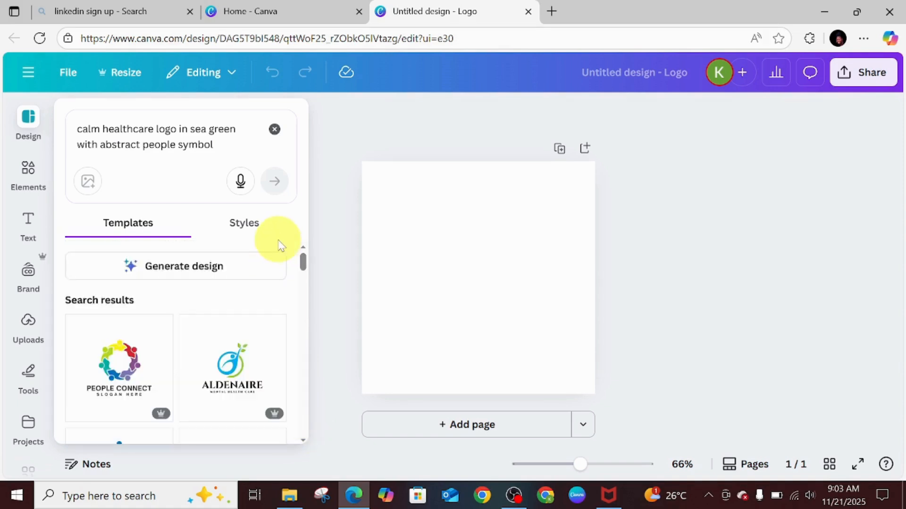
left_click(174, 272)
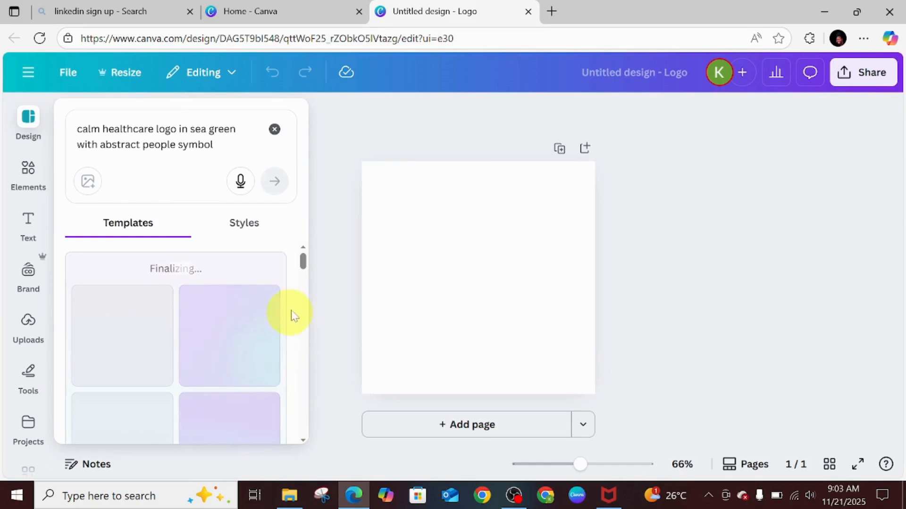
Apply the generated CALM HEALTH design with the white circular symbol to the page.
mouse_move(303, 262)
left_mouse_down()
mouse_move(304, 276)
mouse_move(304, 246)
left_mouse_up()
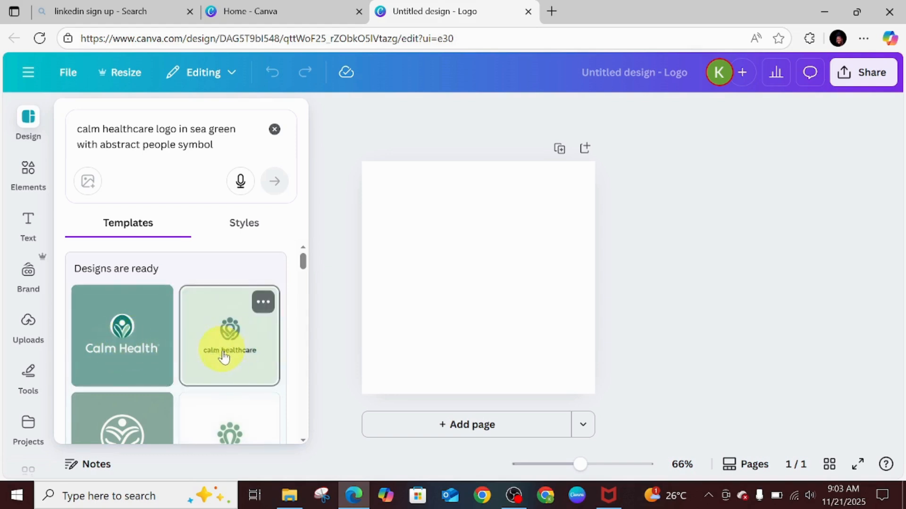
scroll(304, 267, "down", 2)
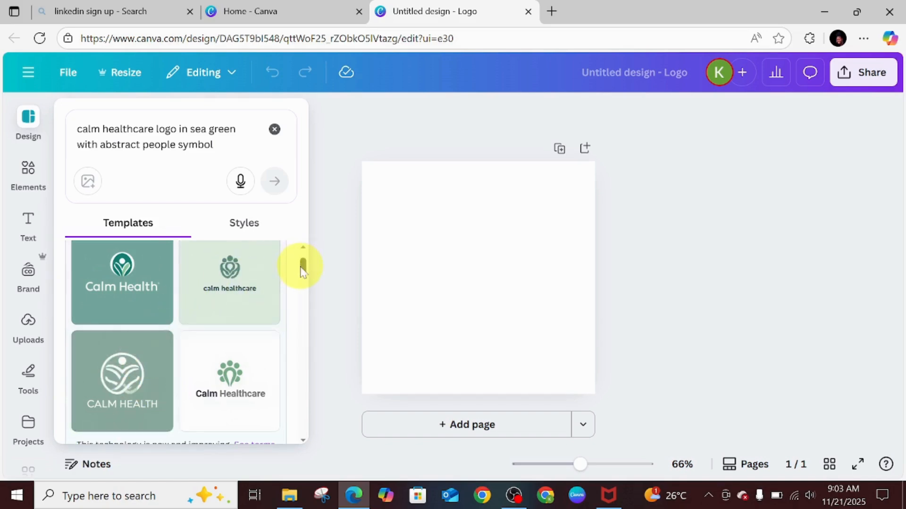
mouse_move(302, 271)
left_mouse_down()
mouse_move(304, 297)
mouse_move(319, 268)
left_mouse_up()
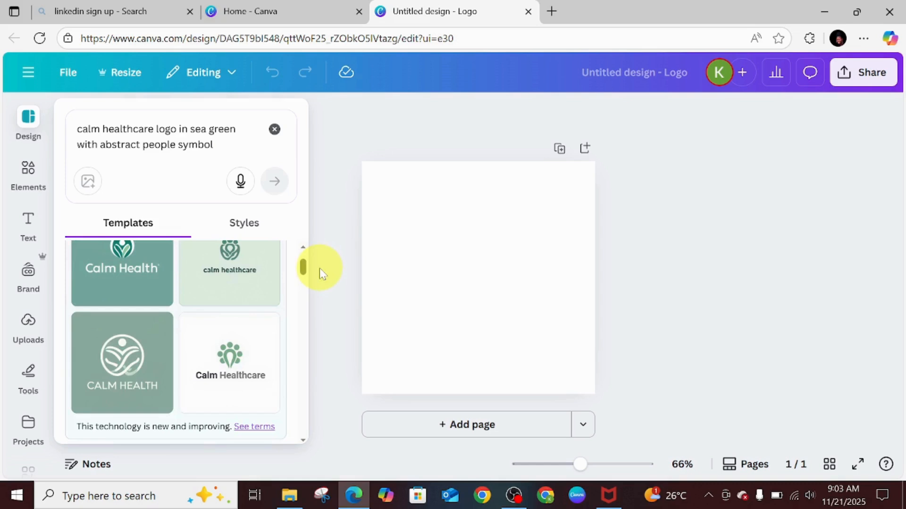
left_click(131, 359)
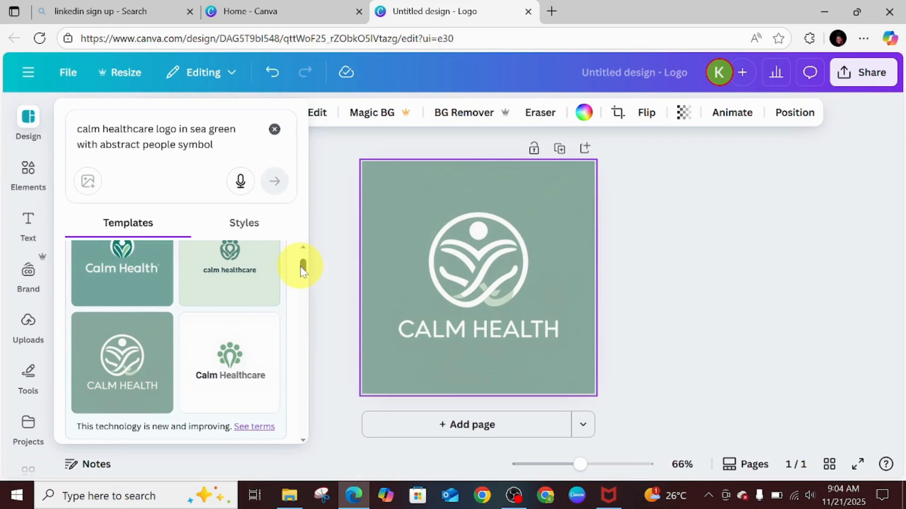
left_click_drag(302, 272, 304, 282)
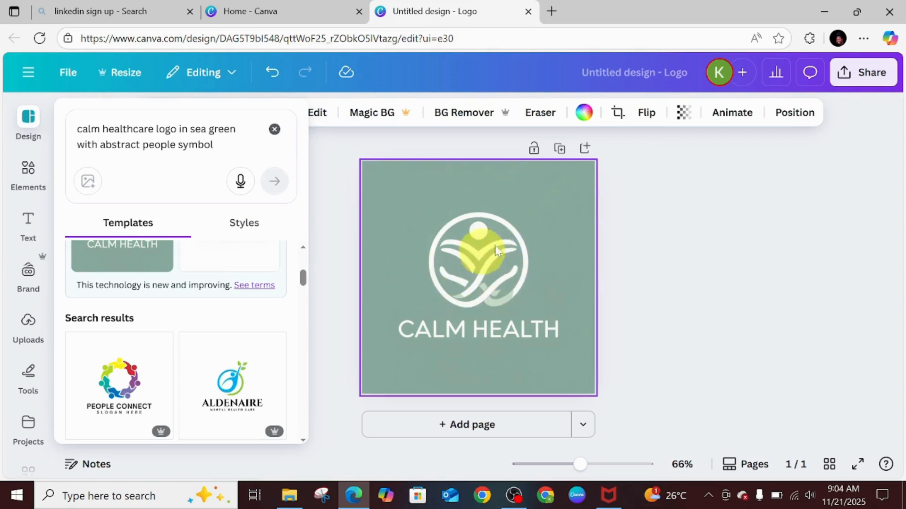
left_click(541, 285)
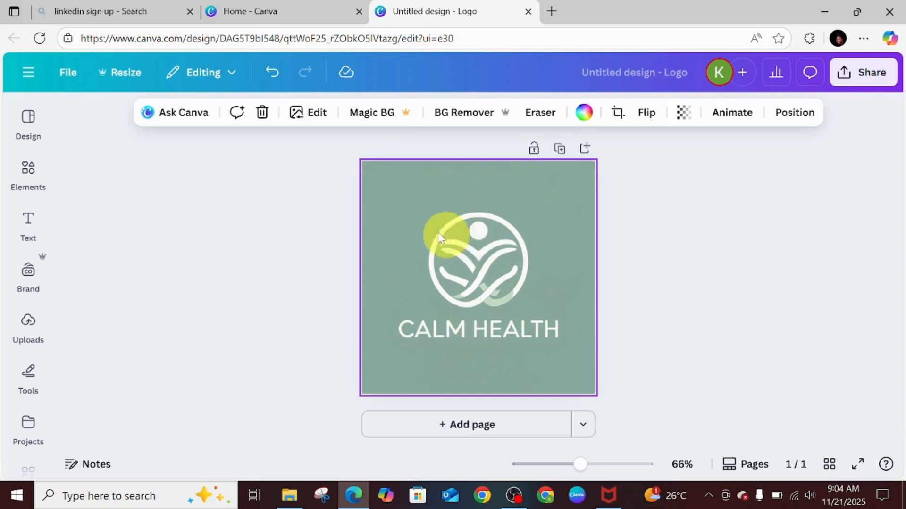
left_click(608, 297)
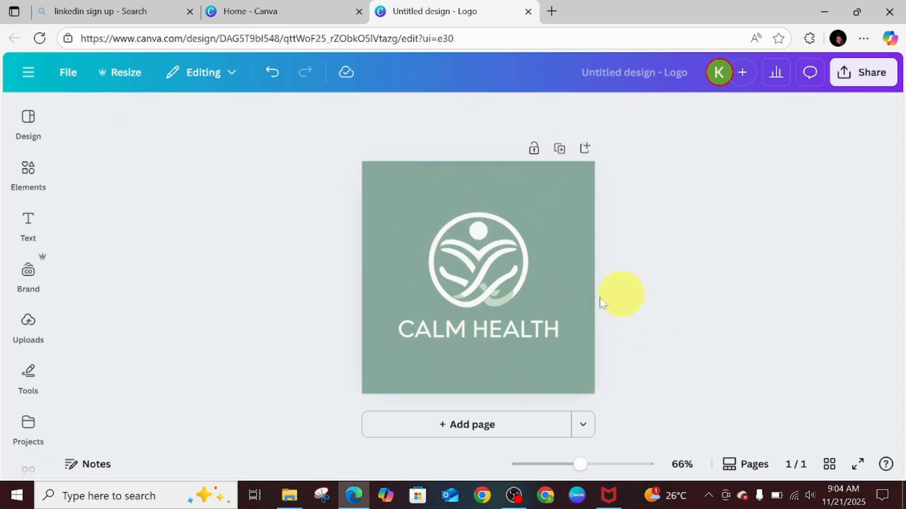
Extract the CALM HEALTH wording from the logo image as editable text using Grab Text.
left_click(445, 344)
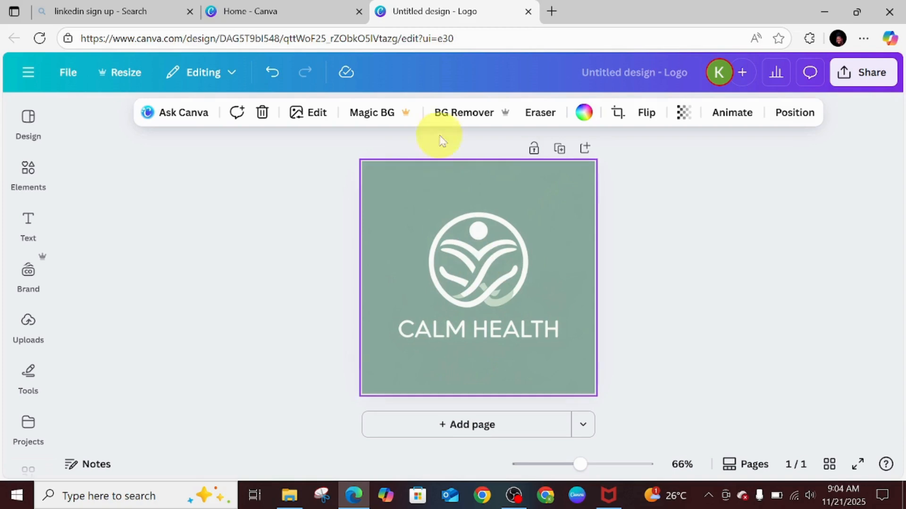
left_click(541, 118)
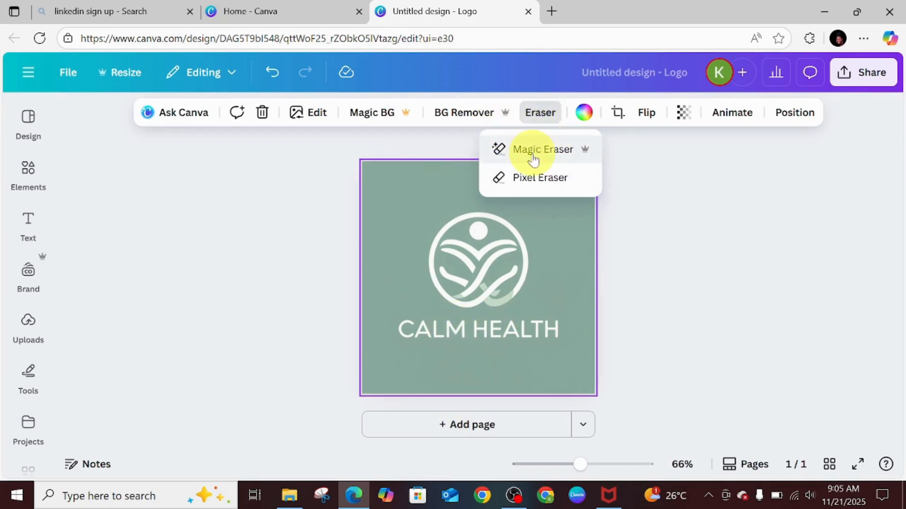
left_click(521, 183)
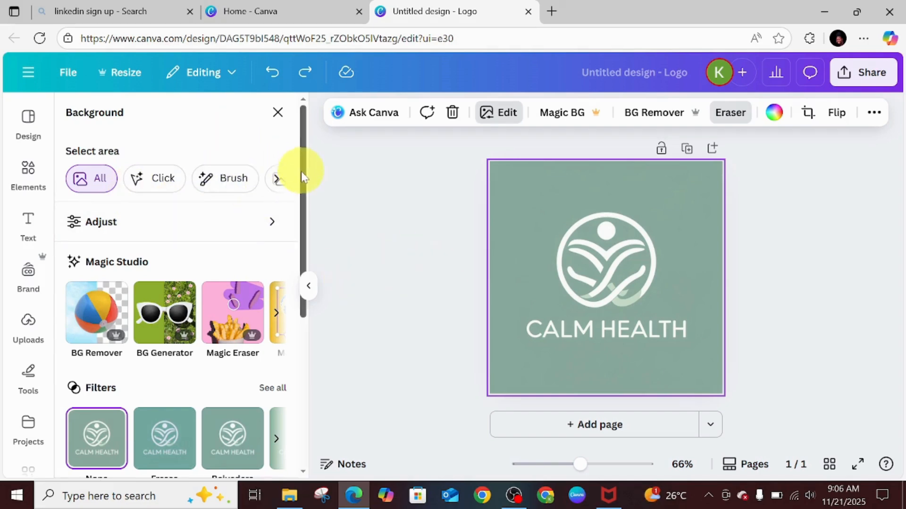
left_click_drag(300, 179, 337, 355)
left_click_drag(337, 324, 277, 89)
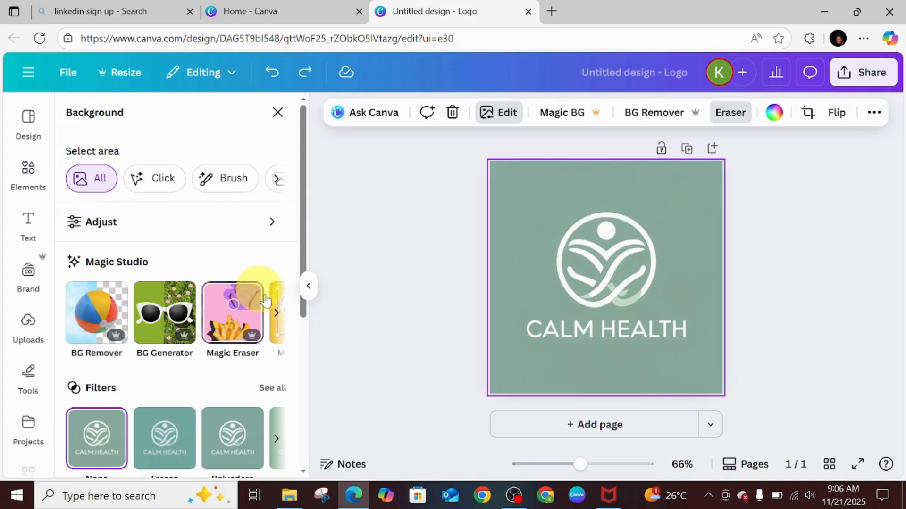
left_click(277, 316)
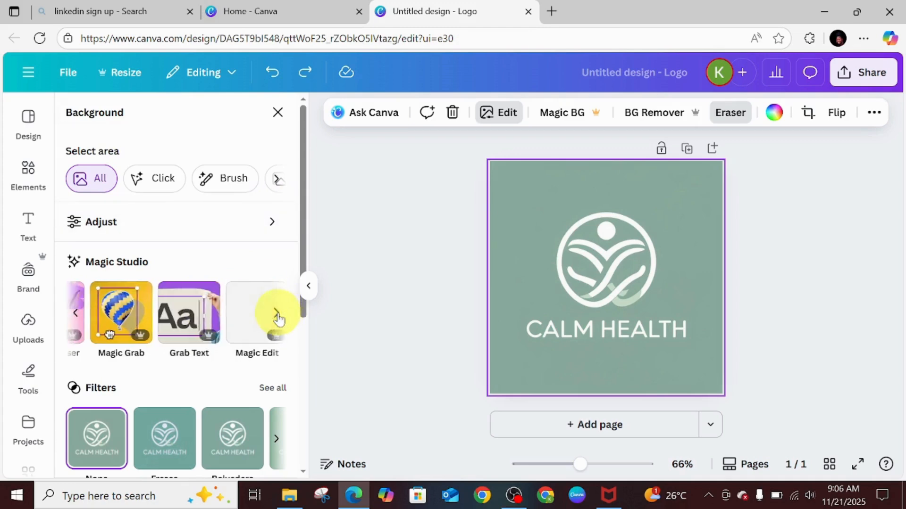
left_click(189, 328)
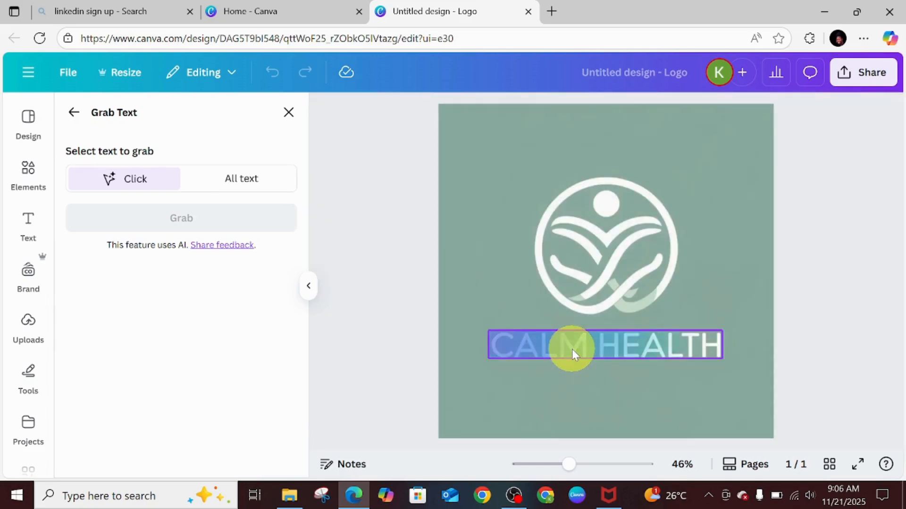
left_click(571, 349)
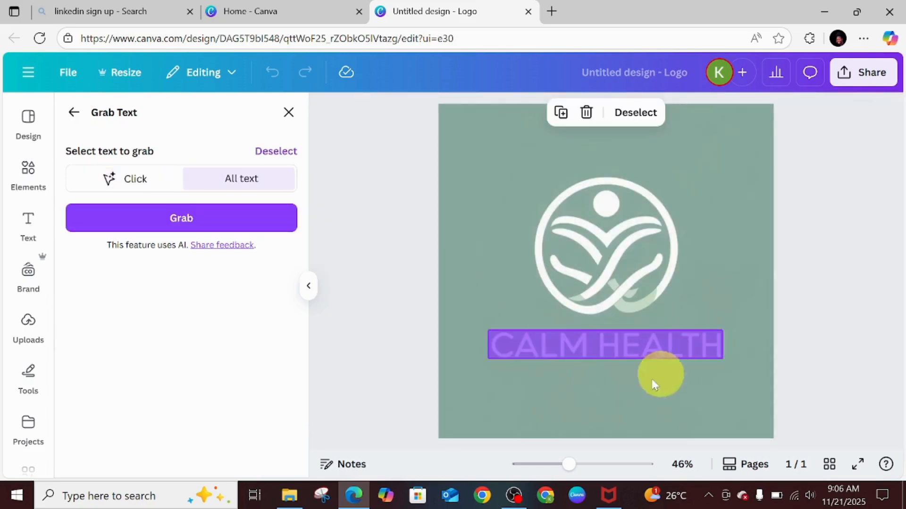
left_click(193, 217)
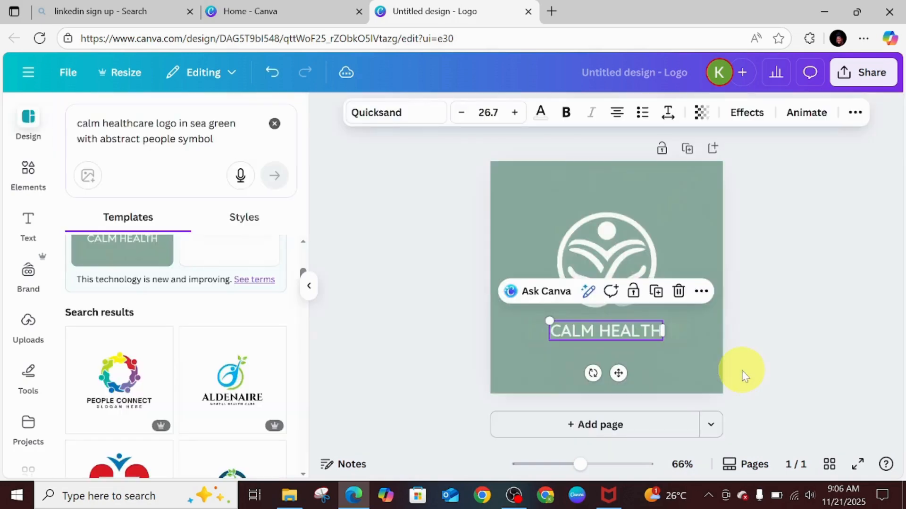
Replace the logo text with "O.D.Y HEALTHCARE".
double_click(620, 330)
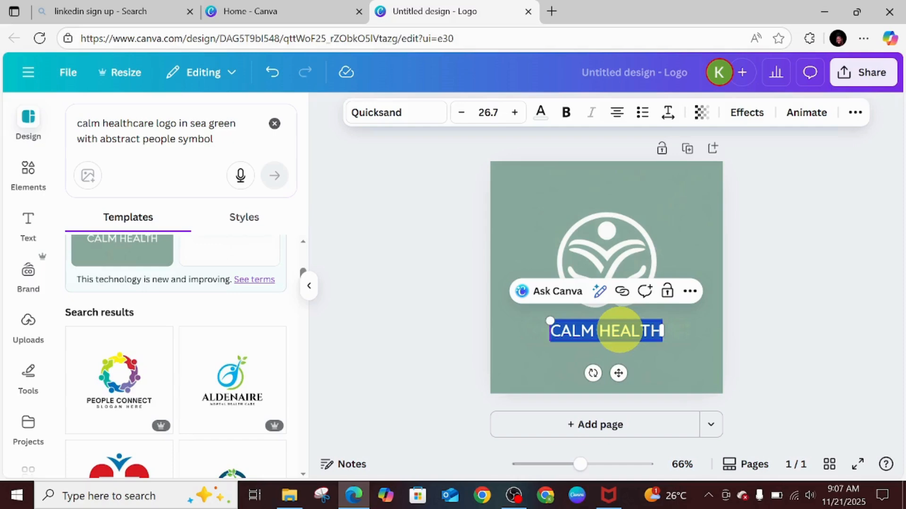
key("BackSpace")
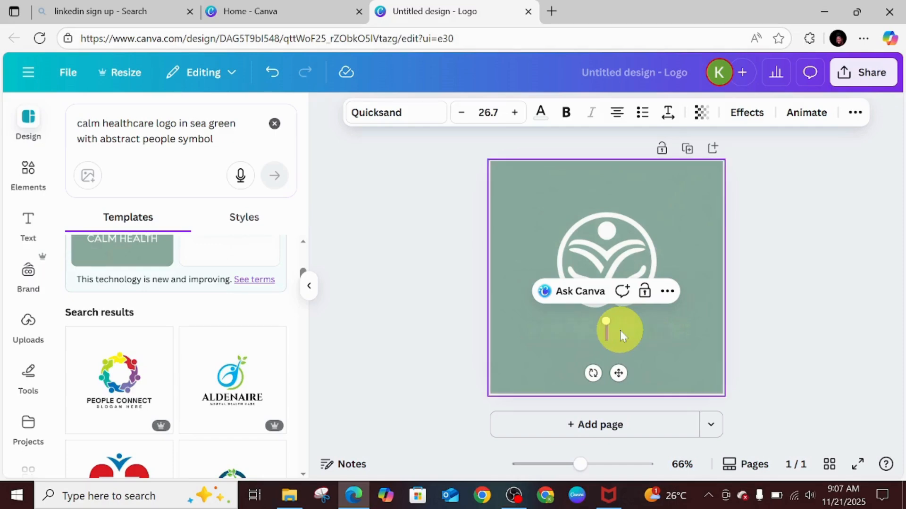
type("C")
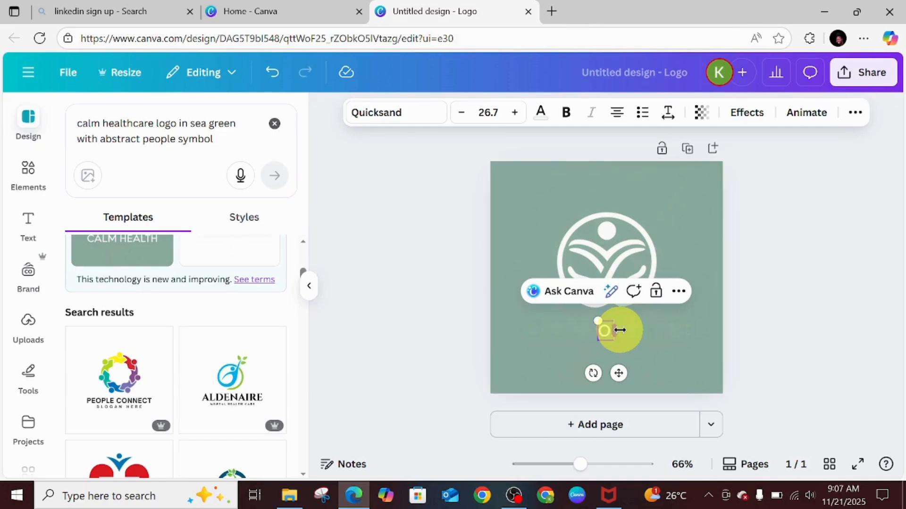
type(".D.Y HEALTH")
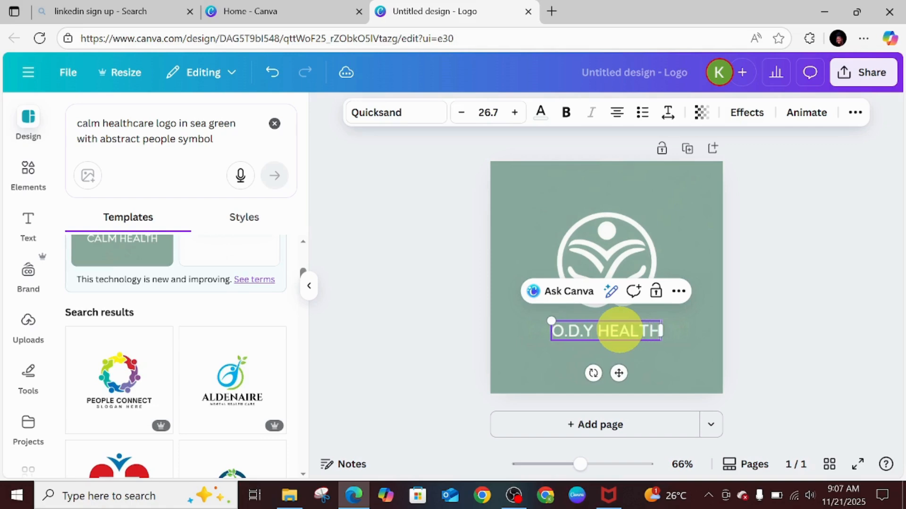
type("CARE")
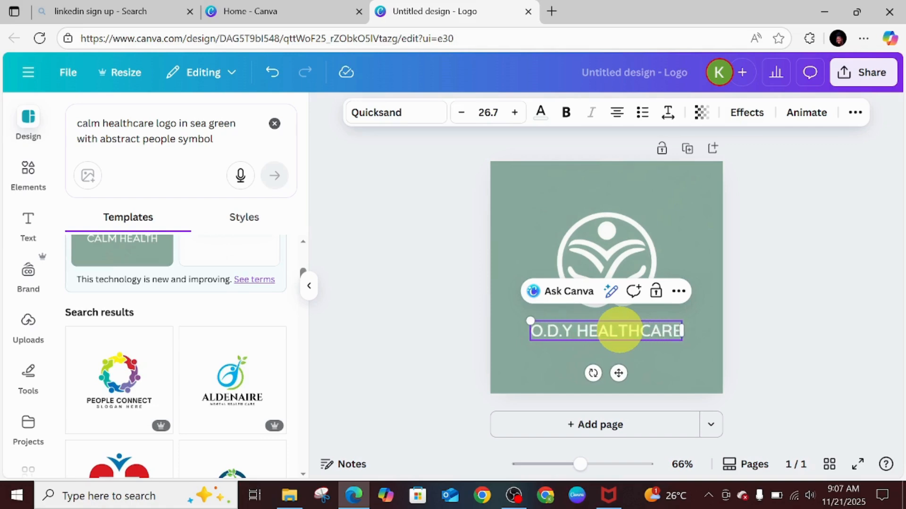
Color the O.D.Y HEALTHCARE text with the #1f9f71 green from the brand palette.
left_click(538, 111)
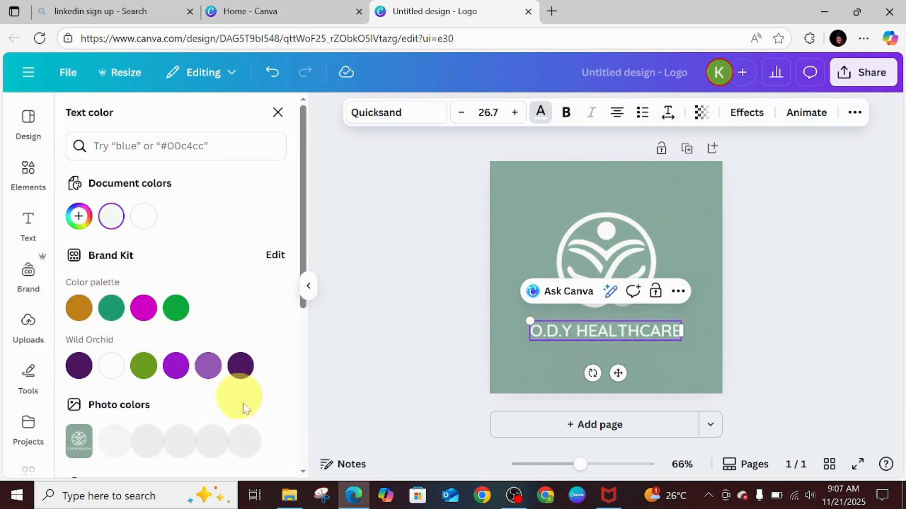
left_click(176, 307)
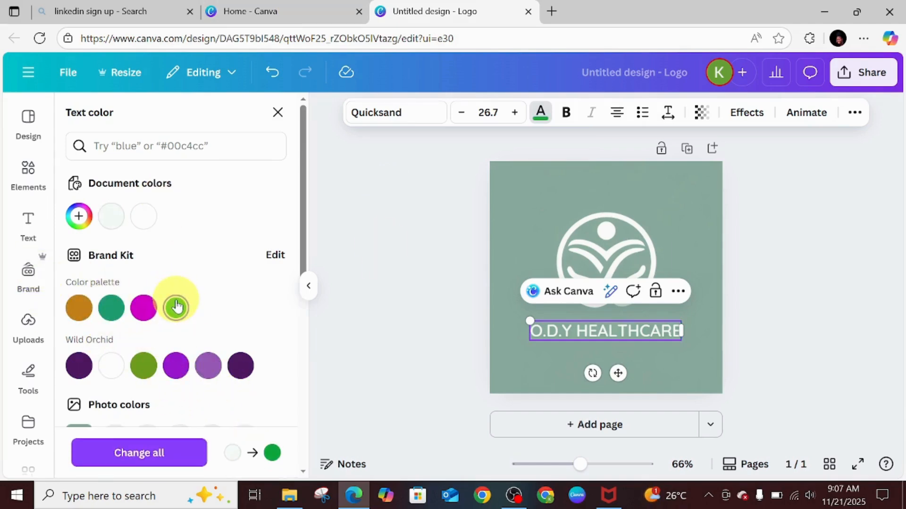
left_click(112, 310)
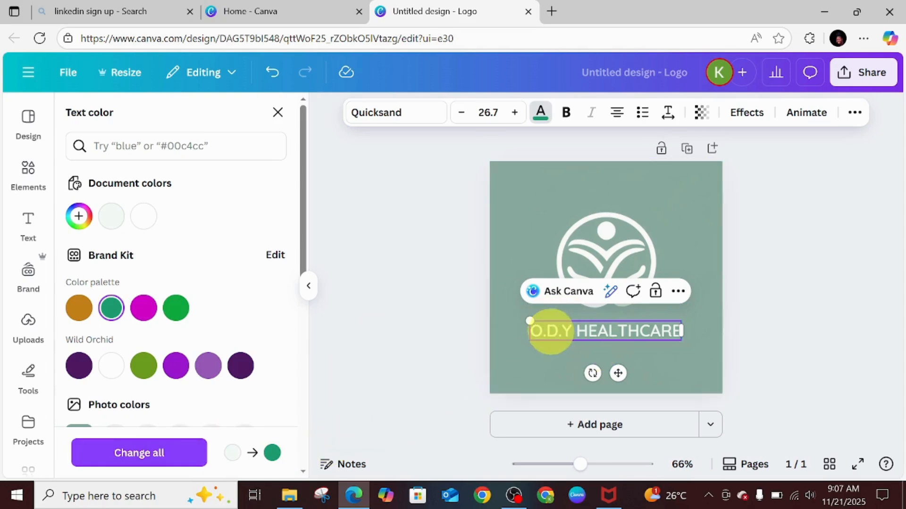
double_click(550, 332)
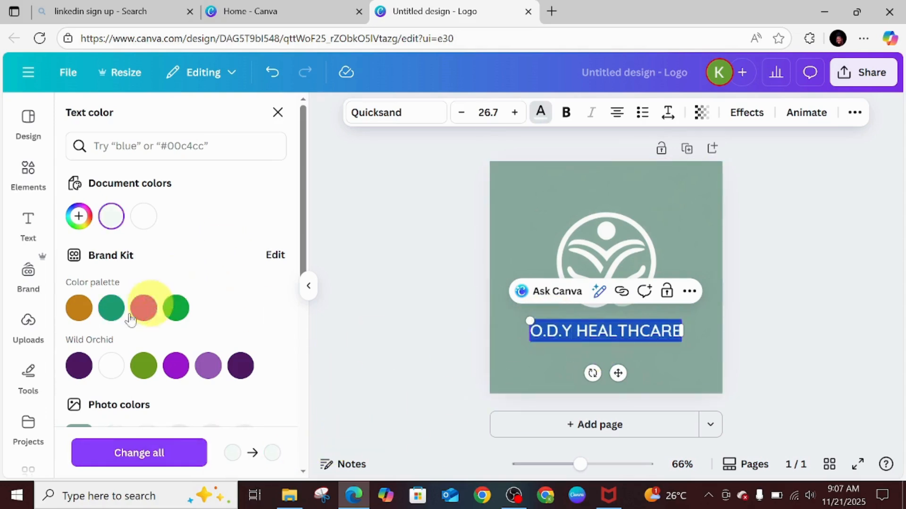
left_click(108, 313)
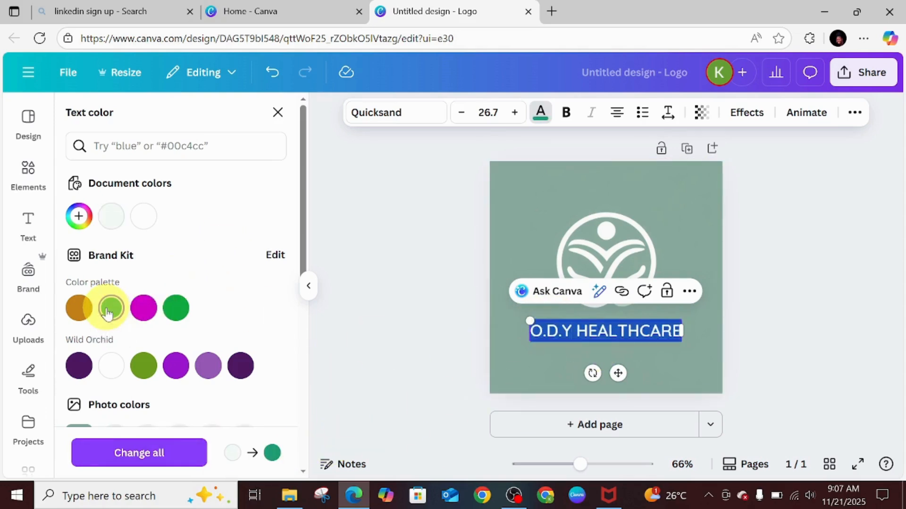
left_click(513, 353)
Apply a Shadow effect to the O.D.Y HEALTHCARE text and set the shadow color to red.
left_click(624, 325)
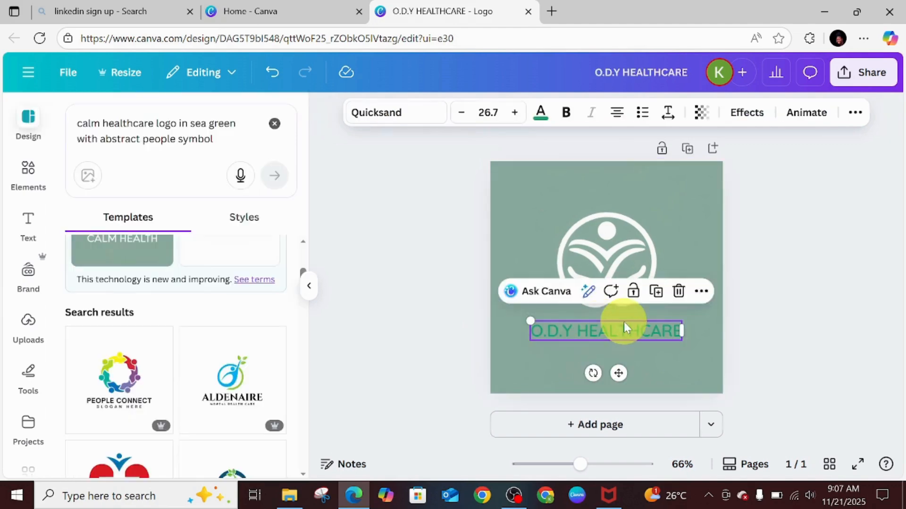
double_click(623, 325)
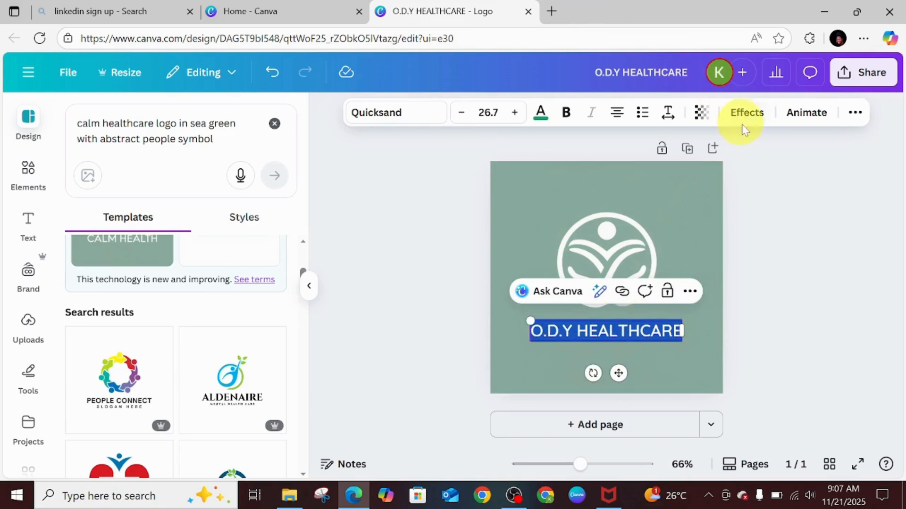
left_click(755, 118)
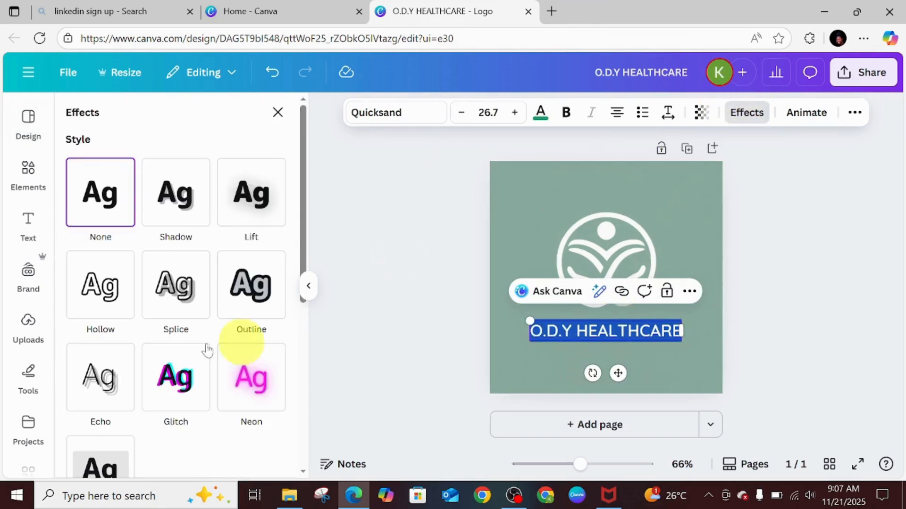
left_click_drag(298, 160, 355, 189)
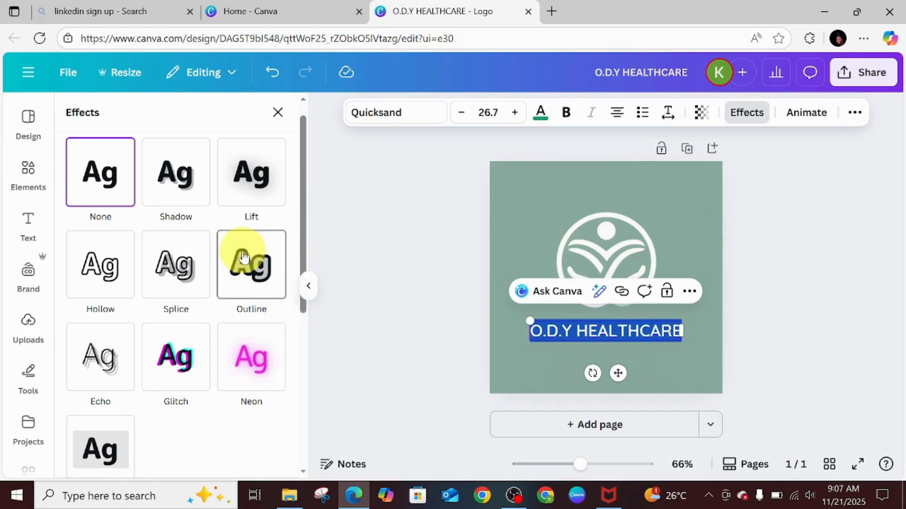
left_click(183, 170)
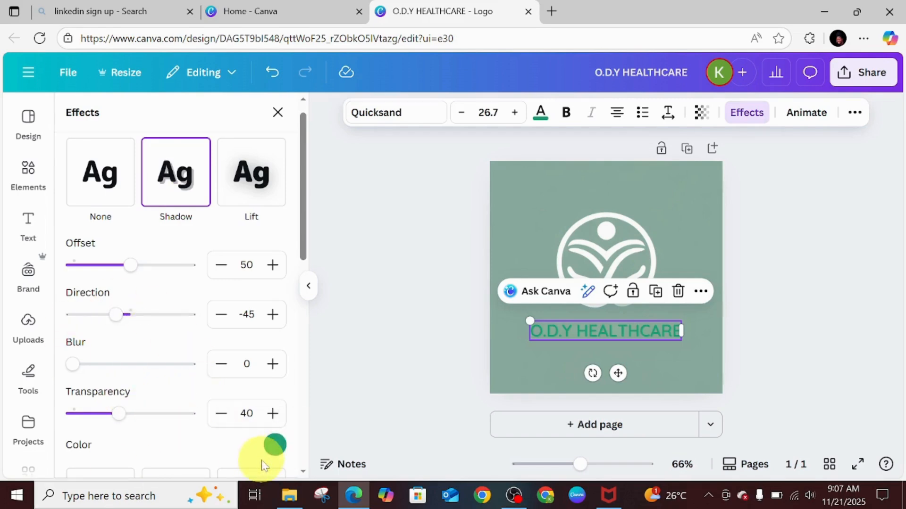
left_click(274, 444)
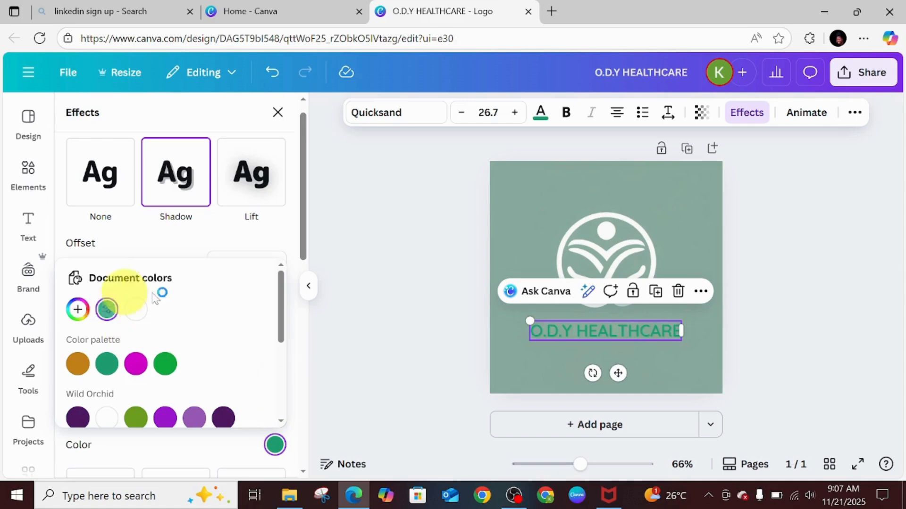
left_click_drag(280, 306, 299, 380)
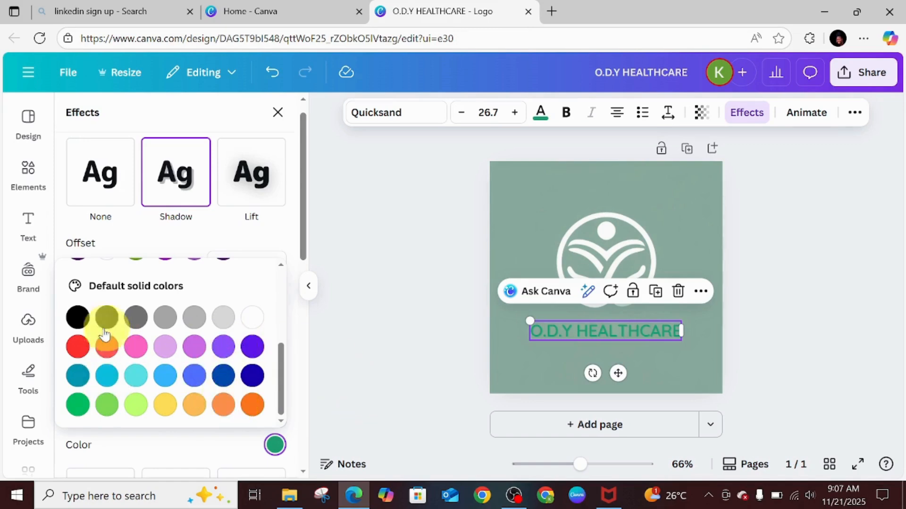
left_click(78, 347)
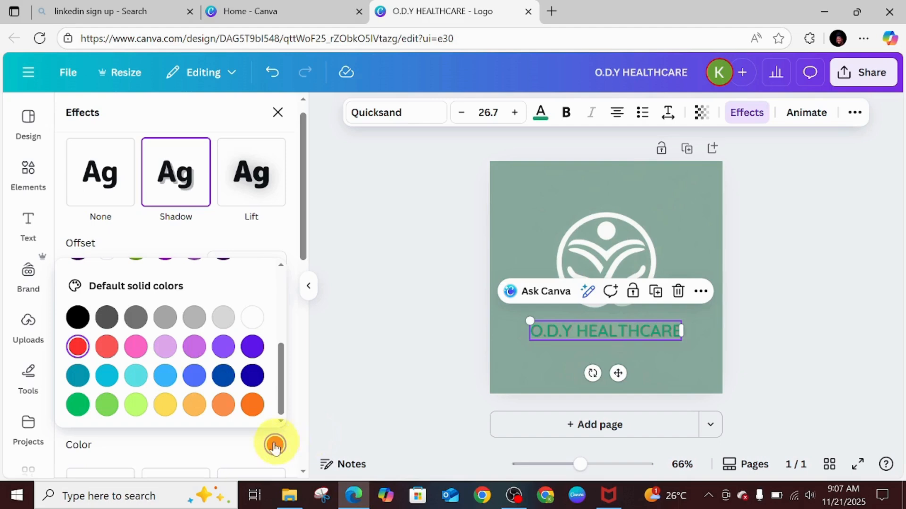
Set the shadow transparency to 100, direction to -116 and offset to 93.
left_click_drag(302, 251, 304, 279)
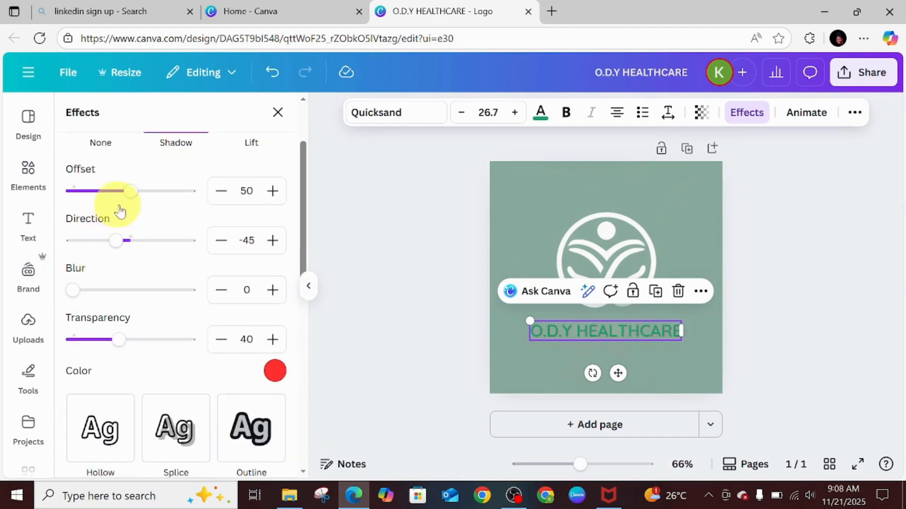
left_click_drag(121, 345, 225, 339)
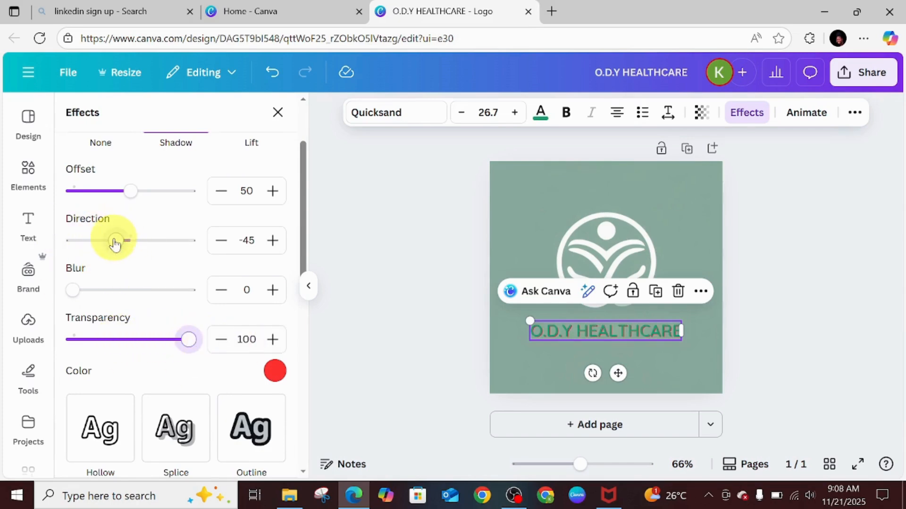
left_click_drag(118, 241, 92, 252)
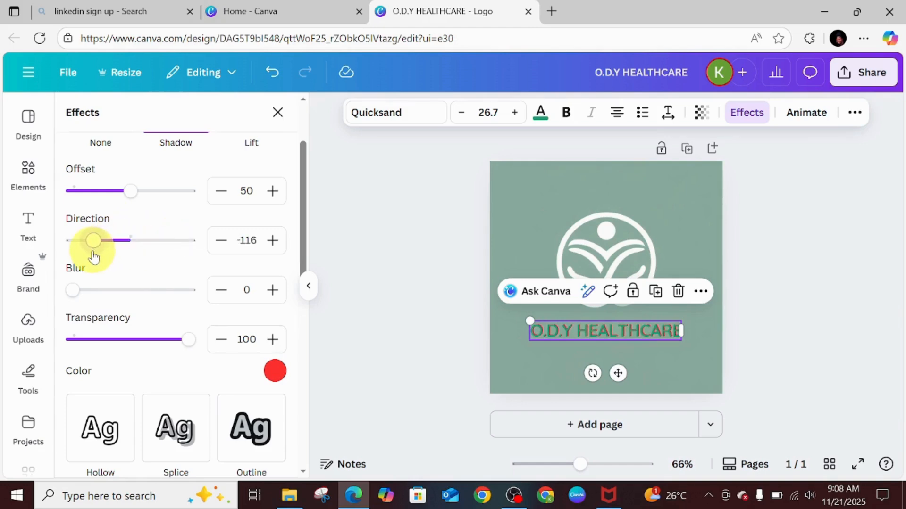
left_click_drag(128, 192, 183, 197)
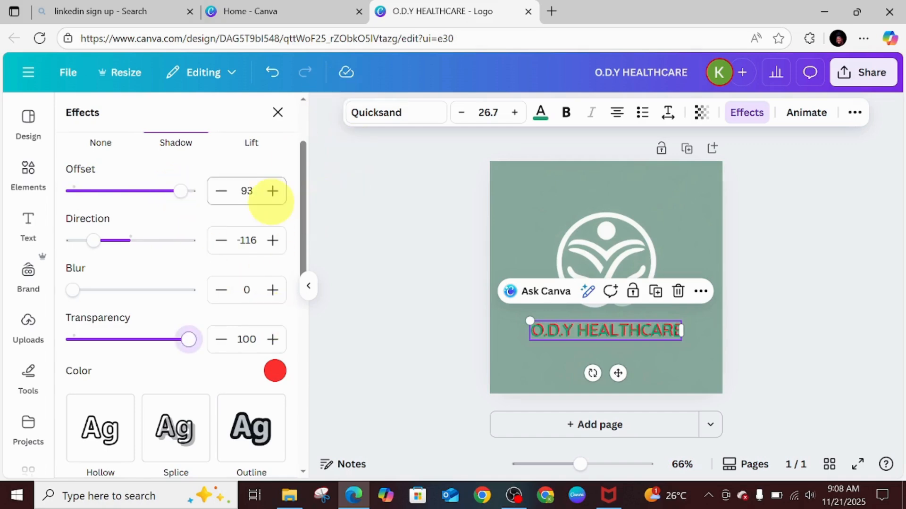
left_click(534, 223)
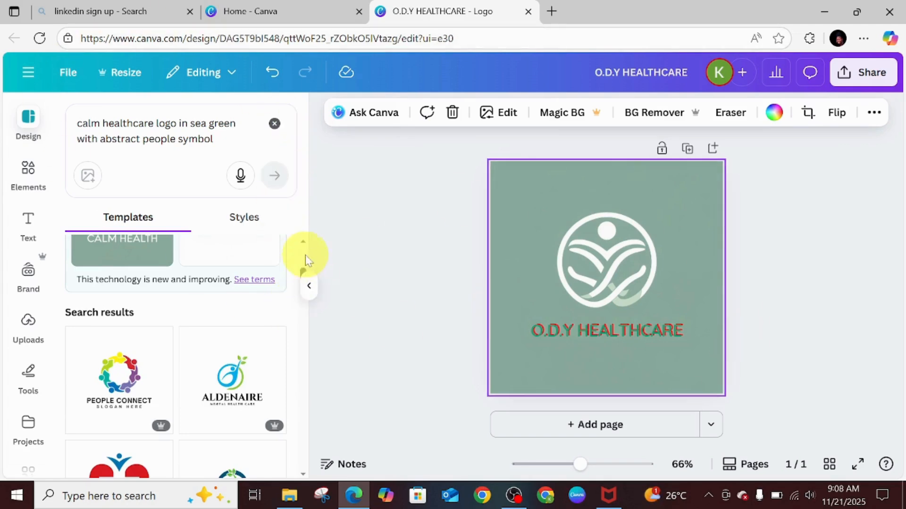
left_click_drag(303, 273, 292, 213)
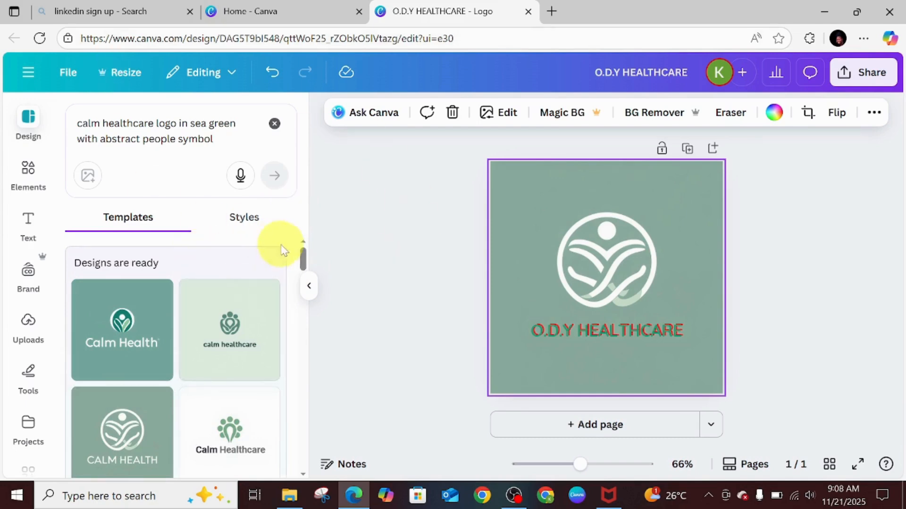
Add a second page and apply the GREENLIFE green leaf and blue people health logo template to it.
left_click_drag(303, 258, 325, 297)
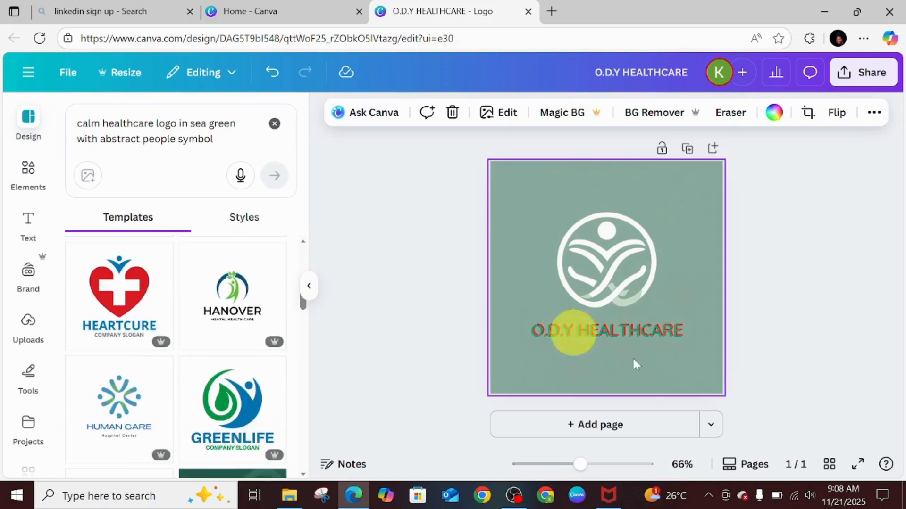
left_click(594, 428)
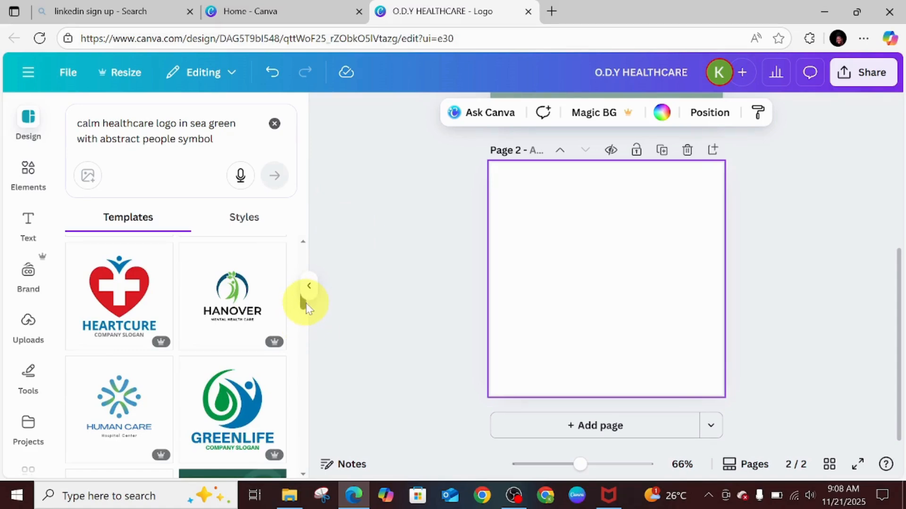
left_click_drag(307, 309, 305, 313)
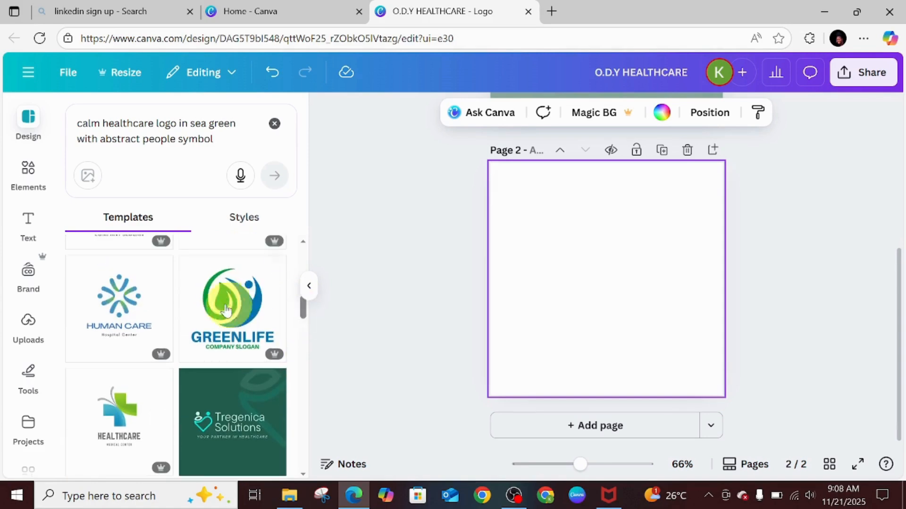
left_click(233, 320)
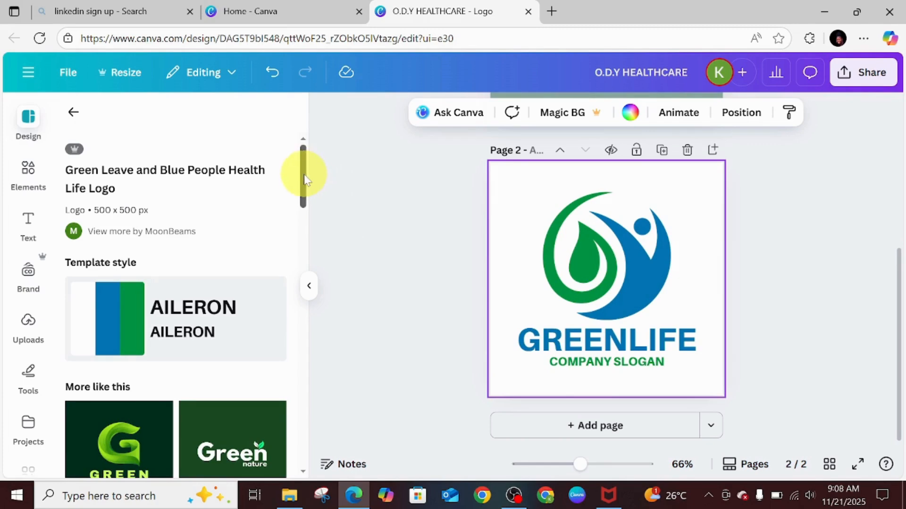
Set the new page's background to the pale blue-green default gradient.
mouse_move(304, 179)
left_mouse_down()
mouse_move(316, 235)
mouse_move(321, 182)
left_mouse_up()
left_click(599, 259)
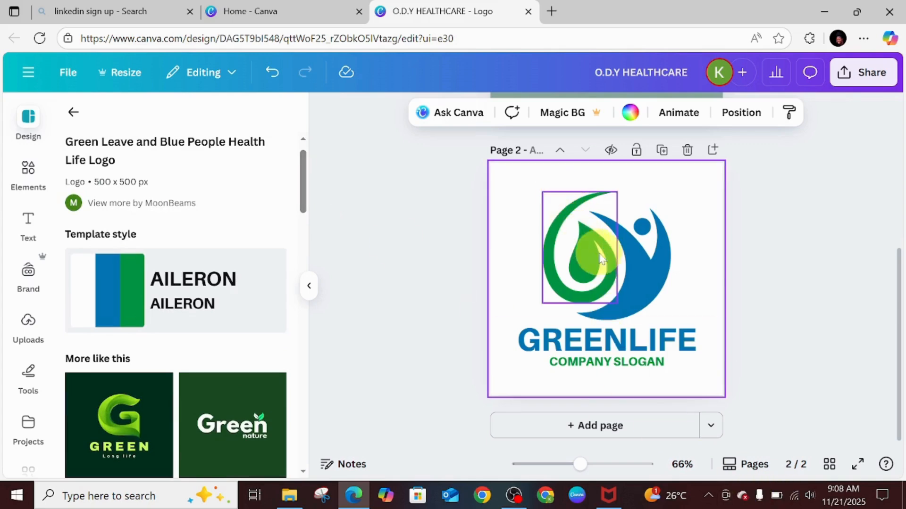
left_click(644, 261)
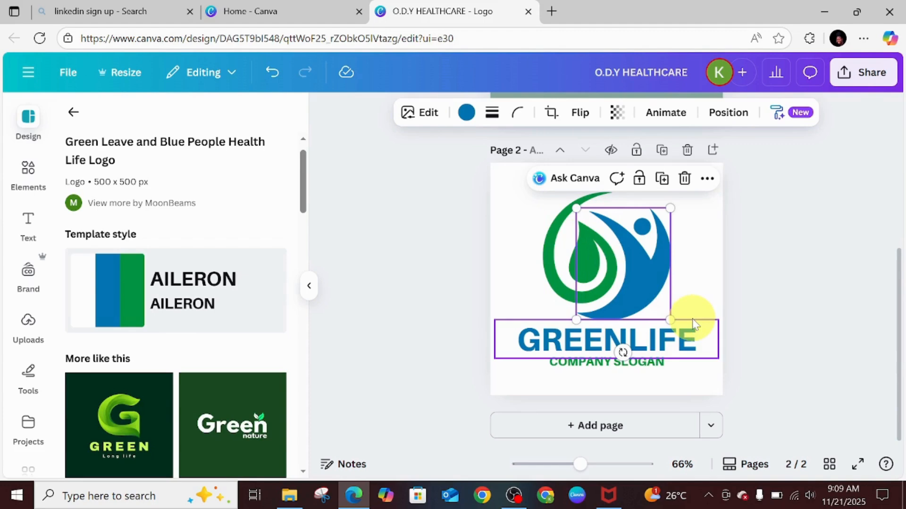
left_click(547, 257)
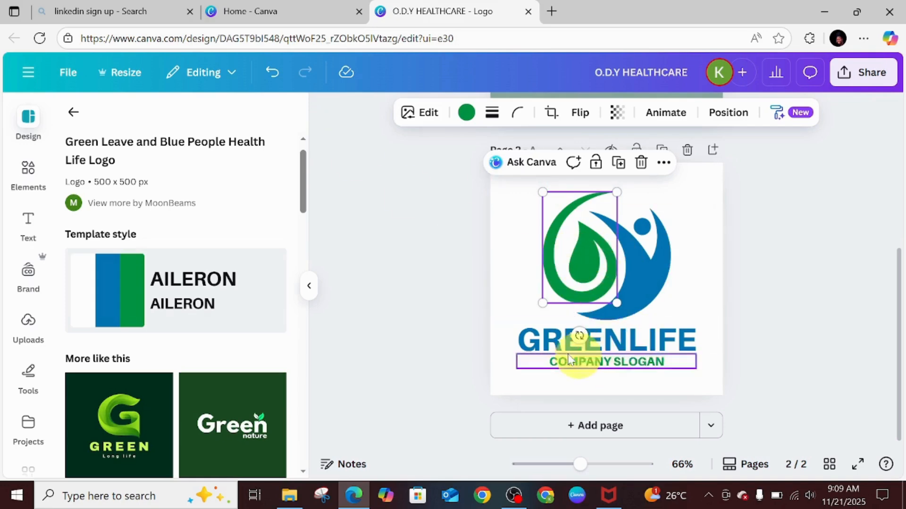
left_click(531, 242)
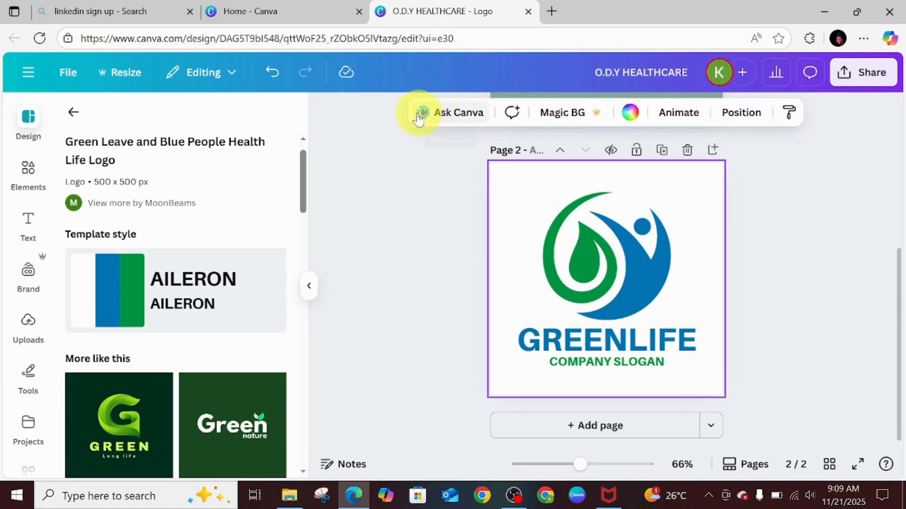
left_click(630, 117)
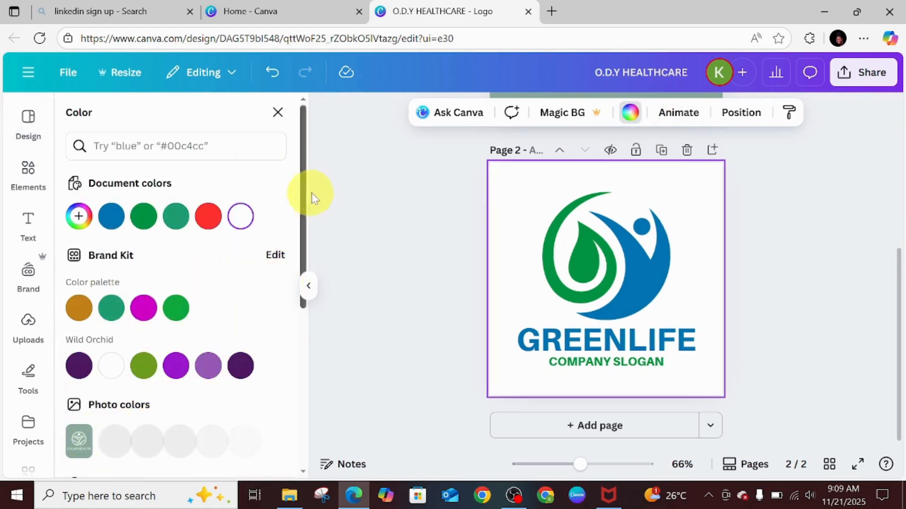
scroll(117, 343, "down", 4)
left_click(78, 341)
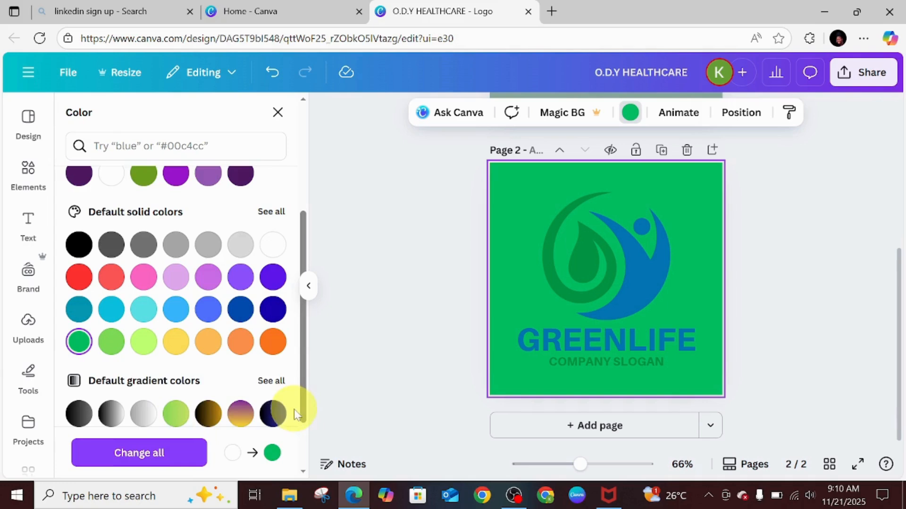
scroll(301, 340, "down", 2)
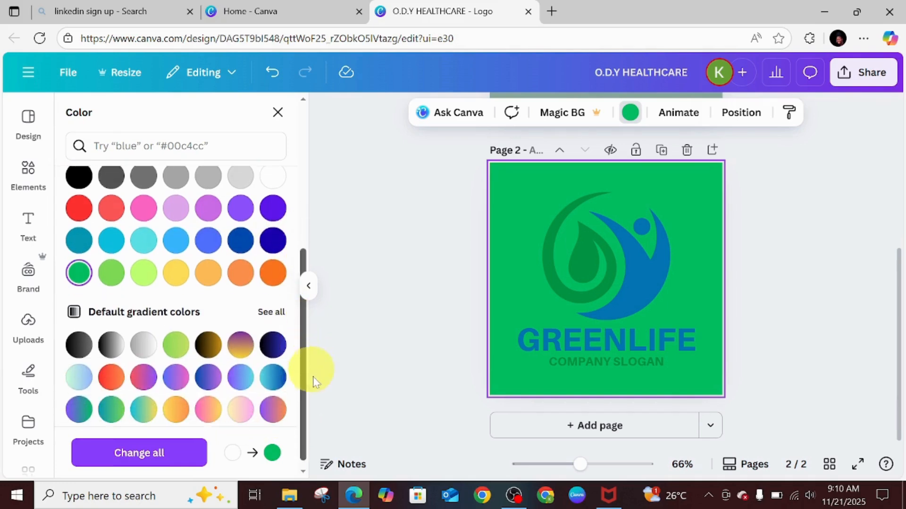
left_click(79, 370)
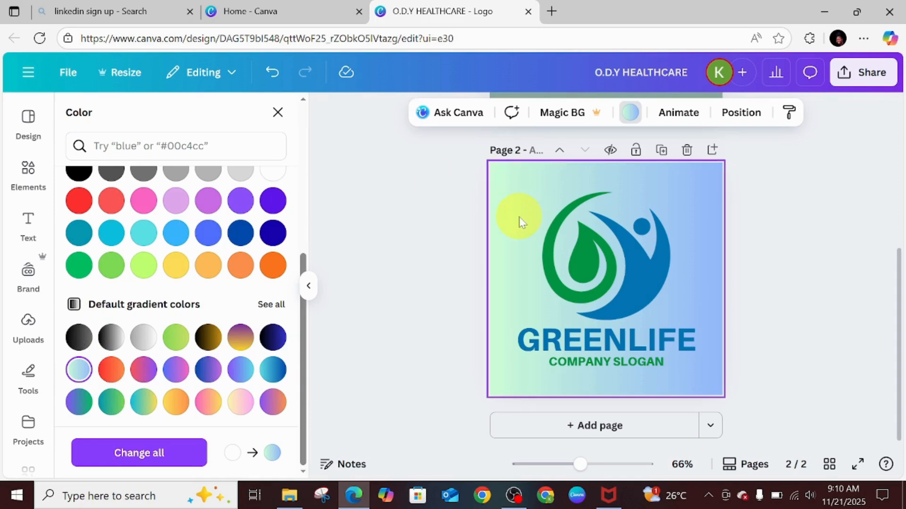
Recolor the blue people shape of the symbol white (#ffffff).
left_click(575, 250)
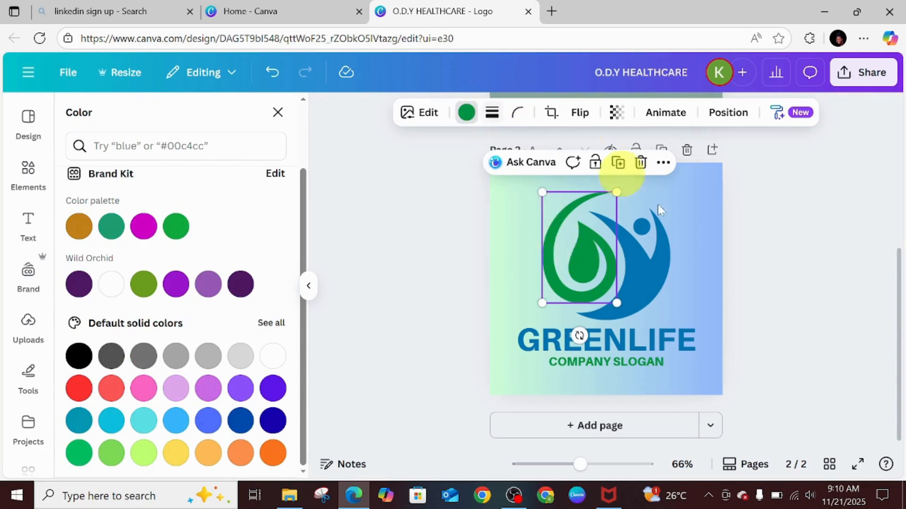
left_click(649, 257)
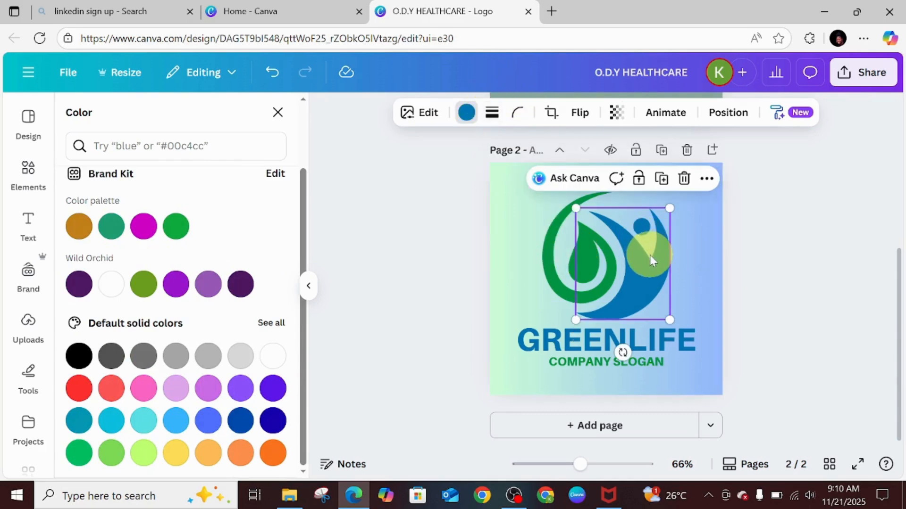
left_click(467, 113)
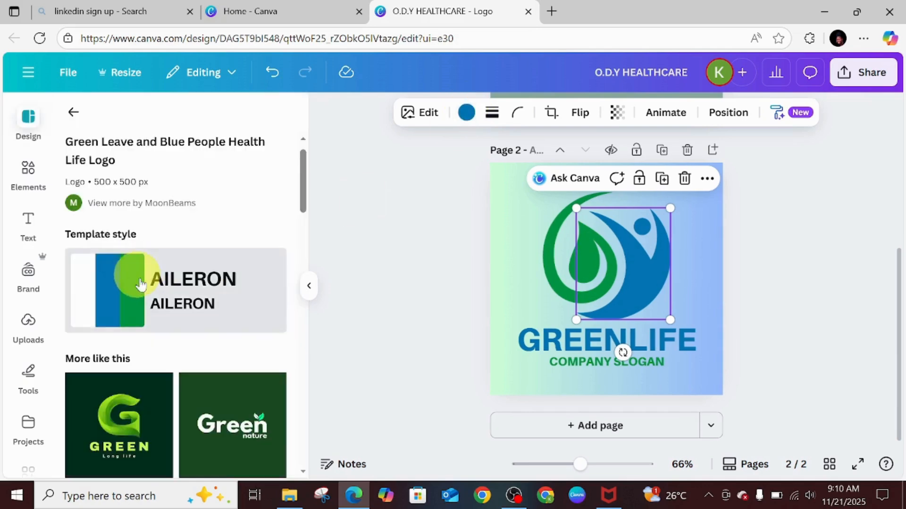
left_click(467, 114)
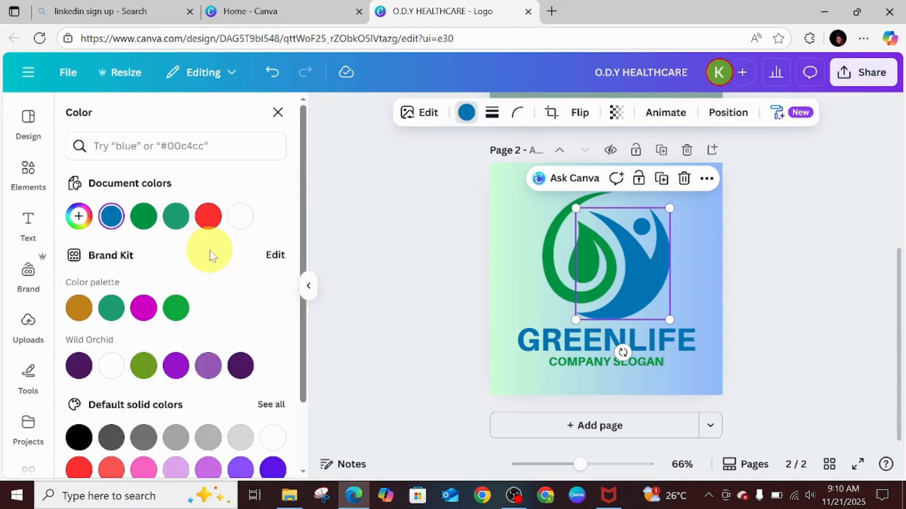
left_click(101, 367)
Color the GREENLIFE heading with the document's green.
left_click(521, 283)
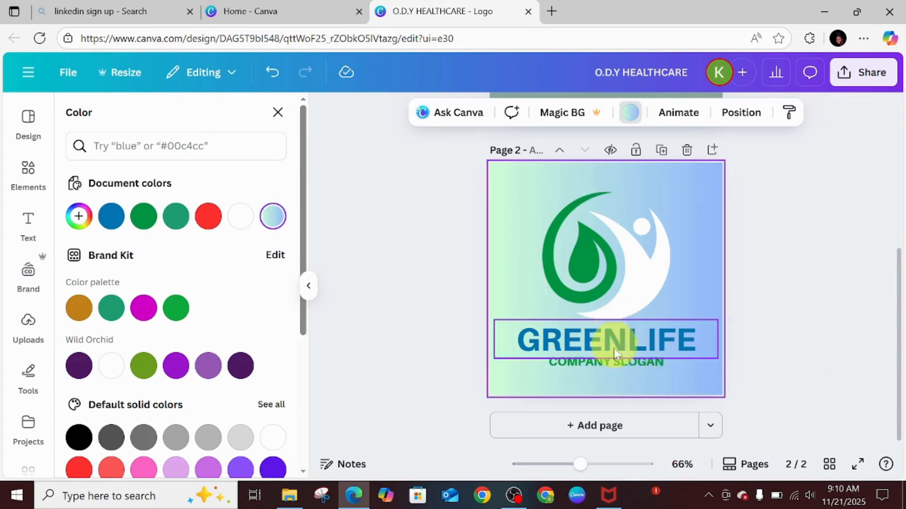
left_click(610, 365)
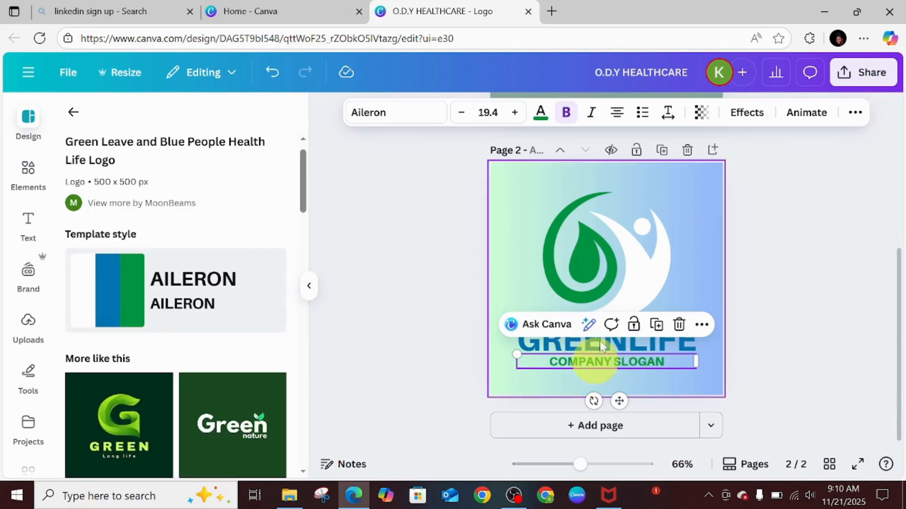
left_click(600, 346)
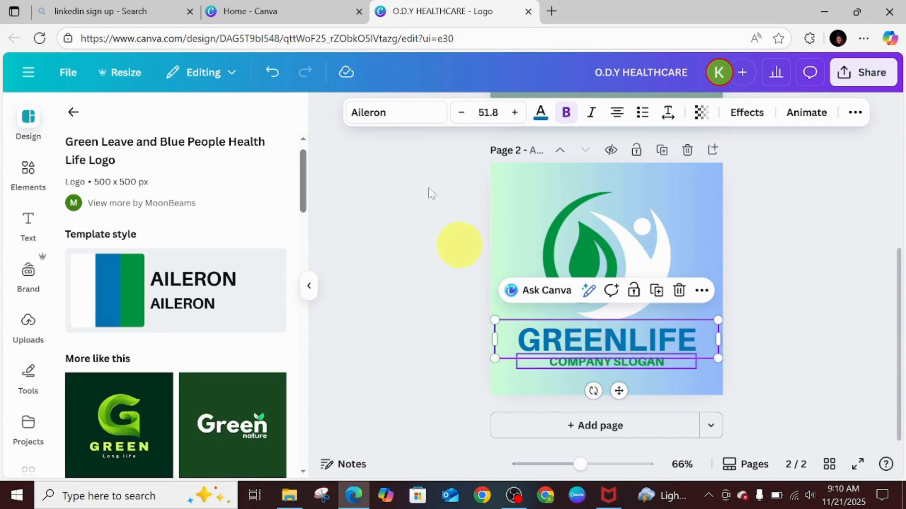
left_click(541, 113)
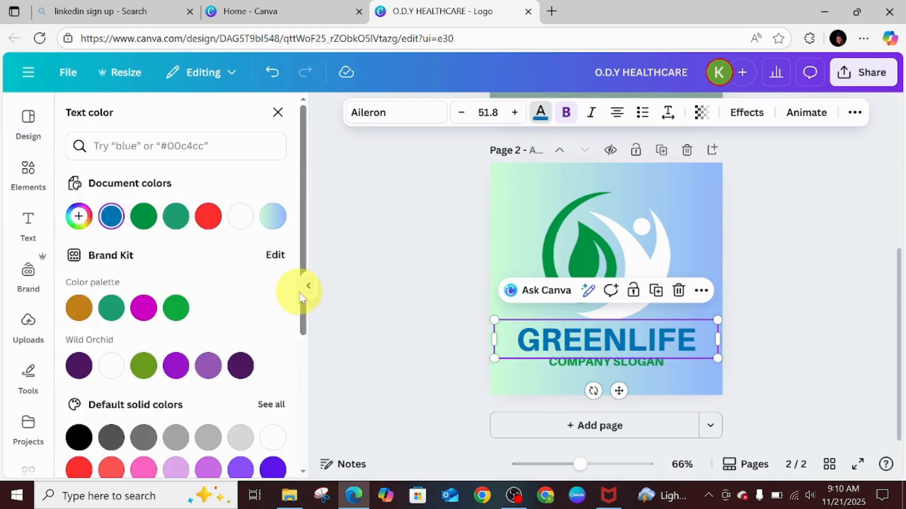
left_click(243, 226)
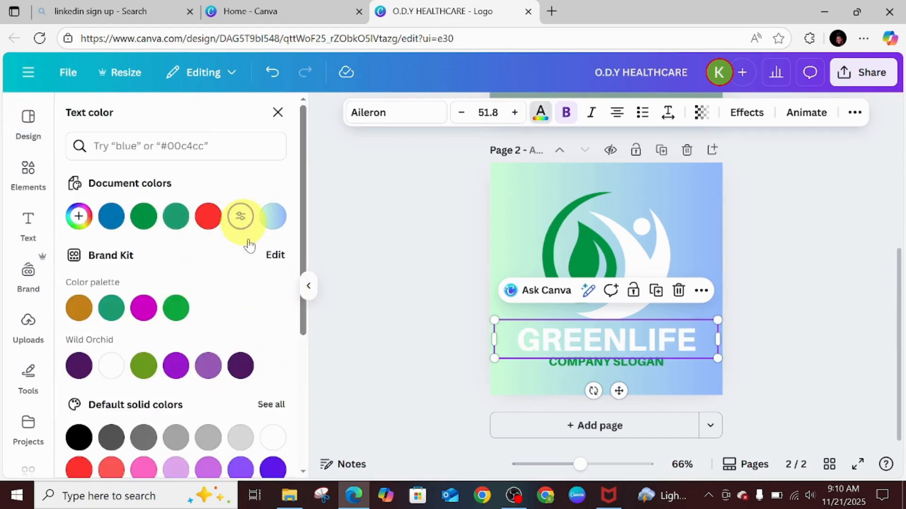
left_click(144, 218)
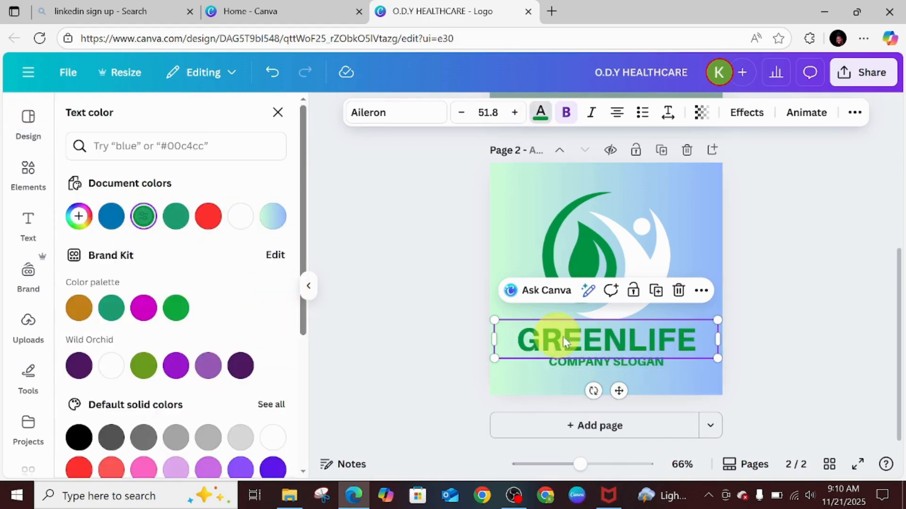
Color the COMPANY SLOGAN text white and give it a Shadow effect in Vivid green #009444.
left_click(577, 362)
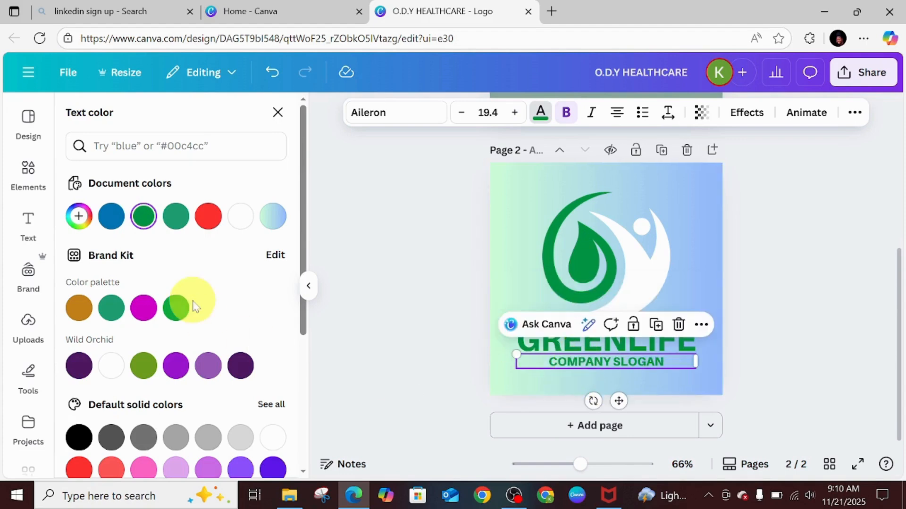
left_click(240, 216)
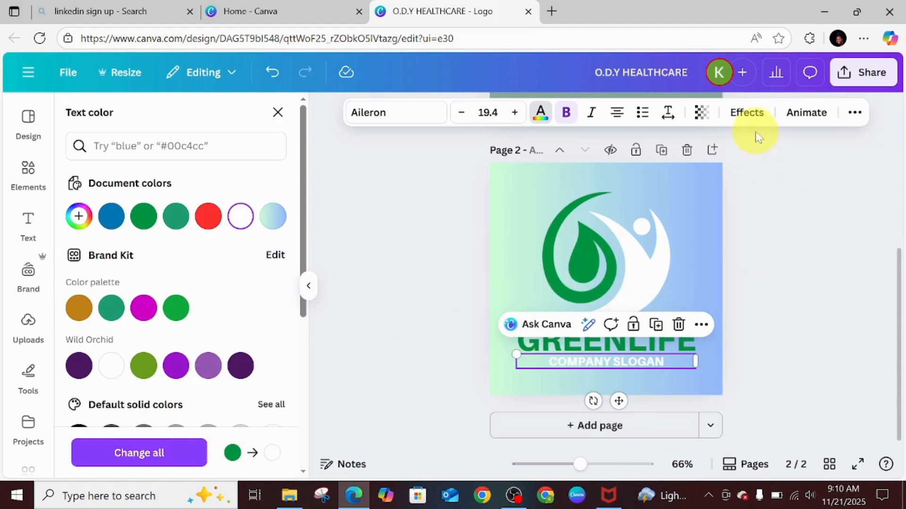
left_click(754, 114)
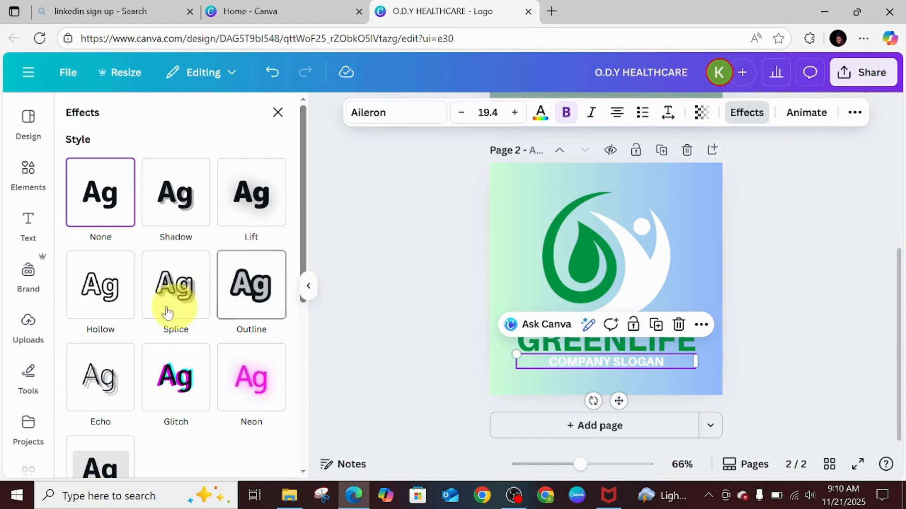
left_click(171, 197)
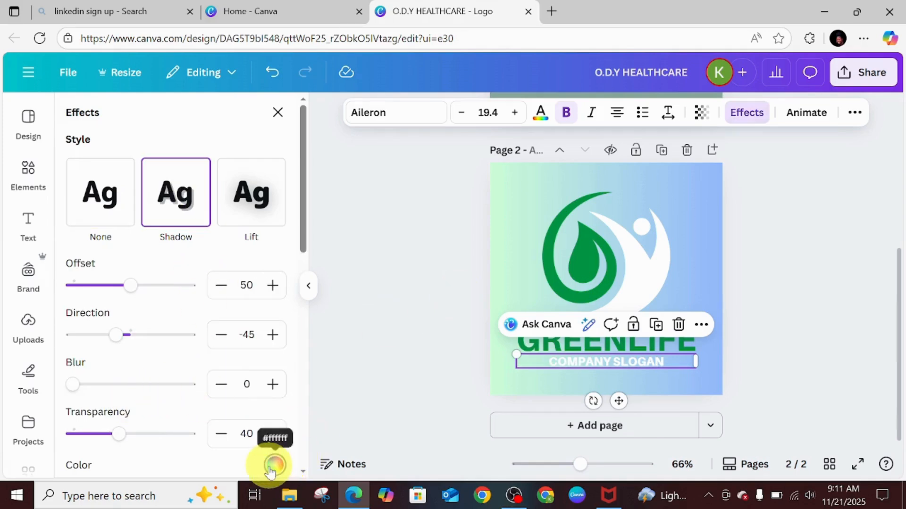
left_click(275, 466)
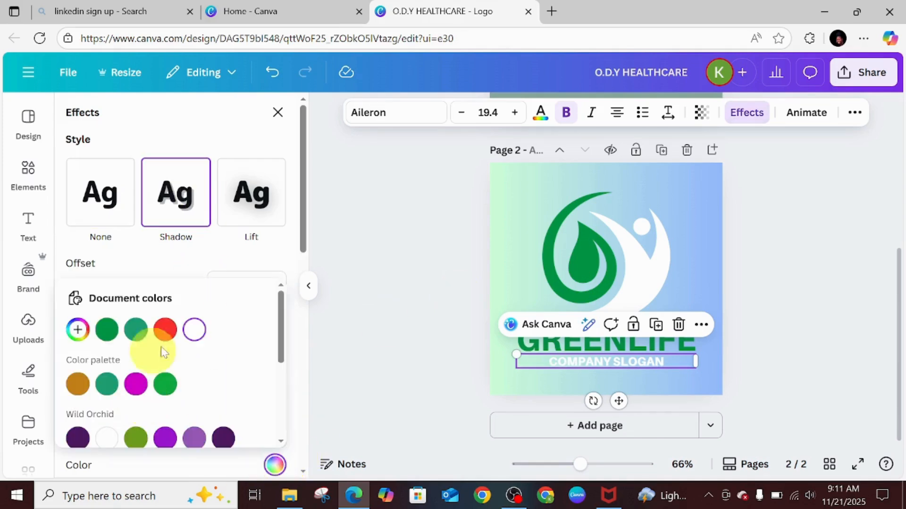
left_click(106, 330)
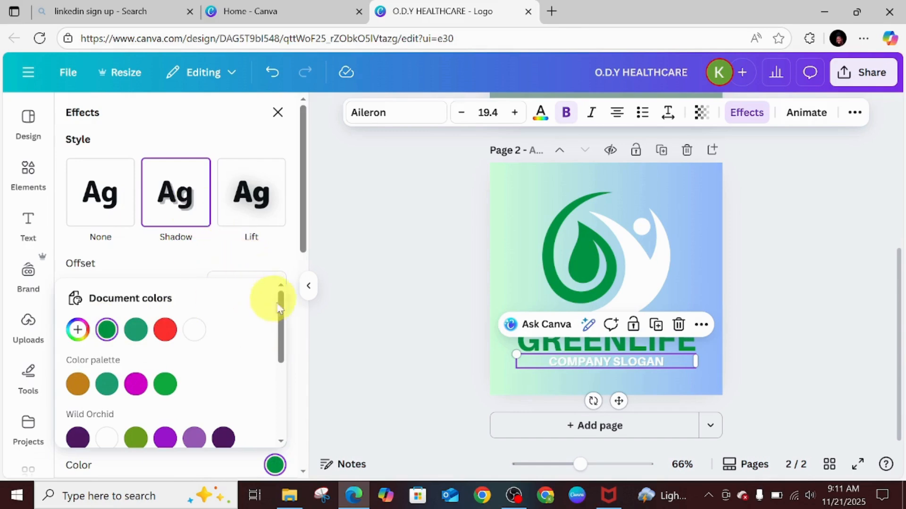
Set the slogan shadow's transparency to 100, direction to -37 and offset to 69.
left_click_drag(298, 227, 315, 276)
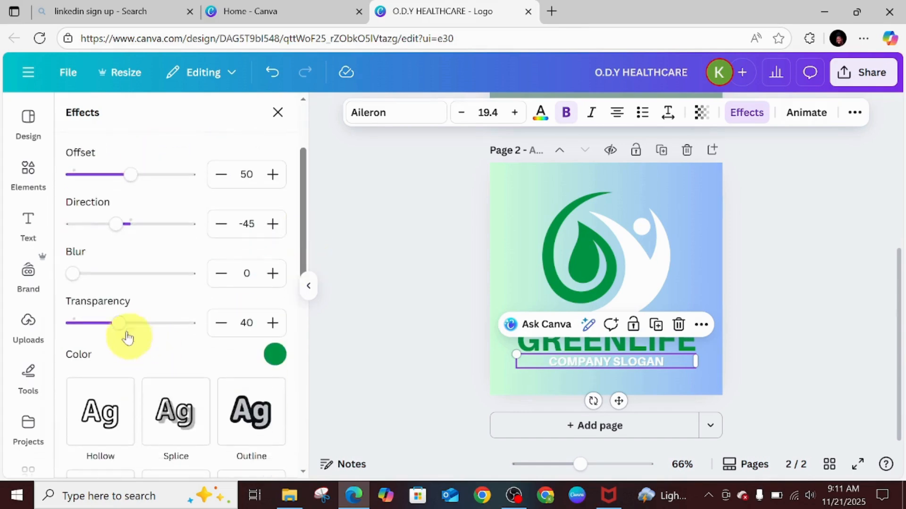
left_click_drag(118, 323, 217, 326)
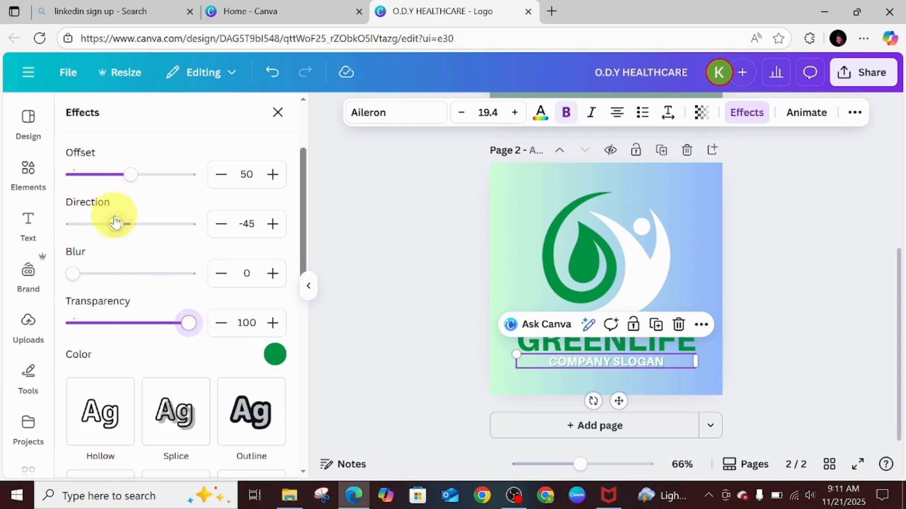
mouse_move(115, 222)
left_mouse_down()
mouse_move(91, 223)
mouse_move(122, 225)
left_mouse_up()
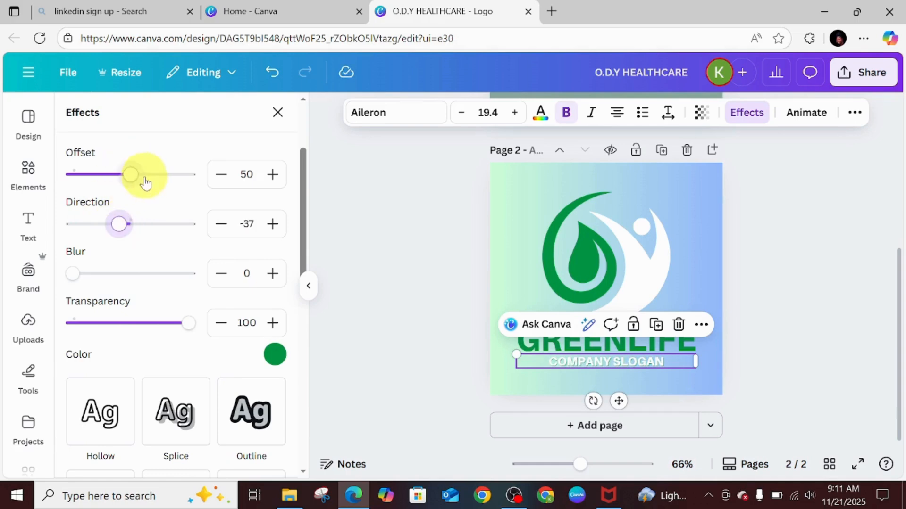
mouse_move(138, 184)
left_mouse_down()
mouse_move(103, 182)
mouse_move(154, 183)
left_mouse_up()
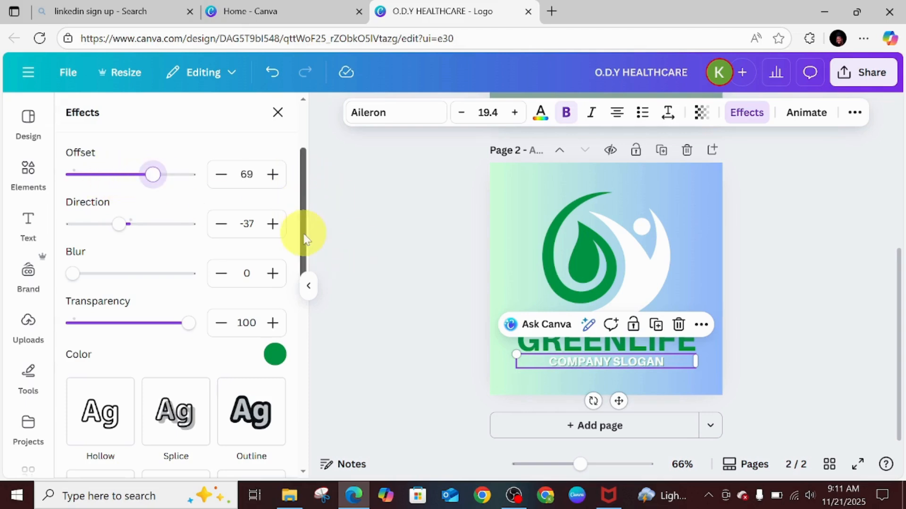
left_click_drag(304, 239, 321, 6)
left_click(400, 213)
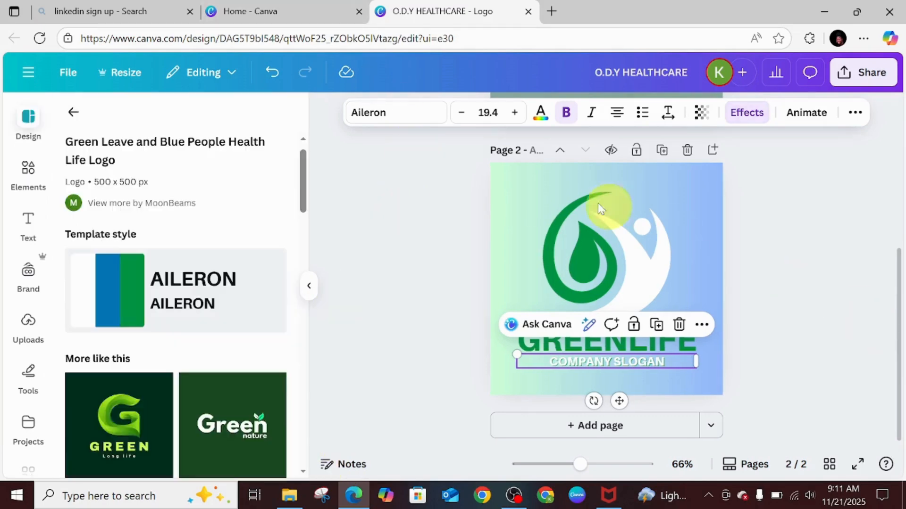
Replace the GREENLIFE heading text with ODY.
left_click(573, 353)
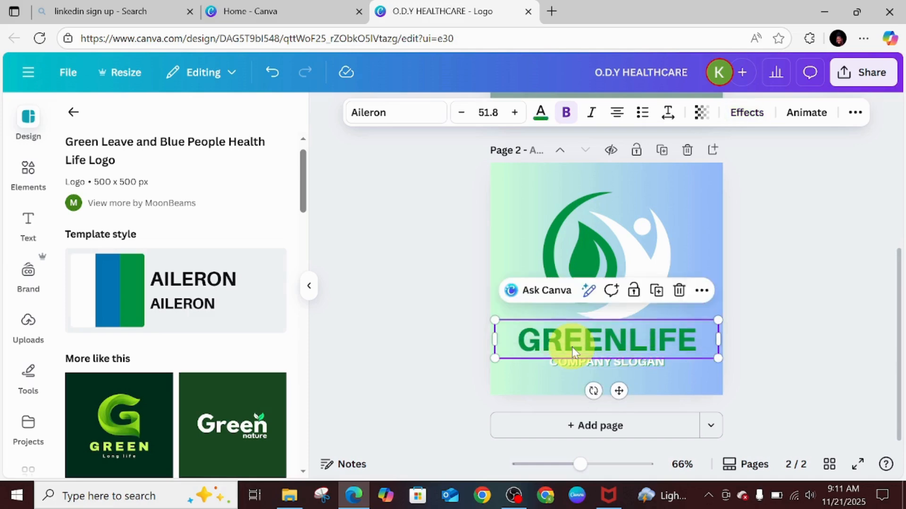
double_click(573, 352)
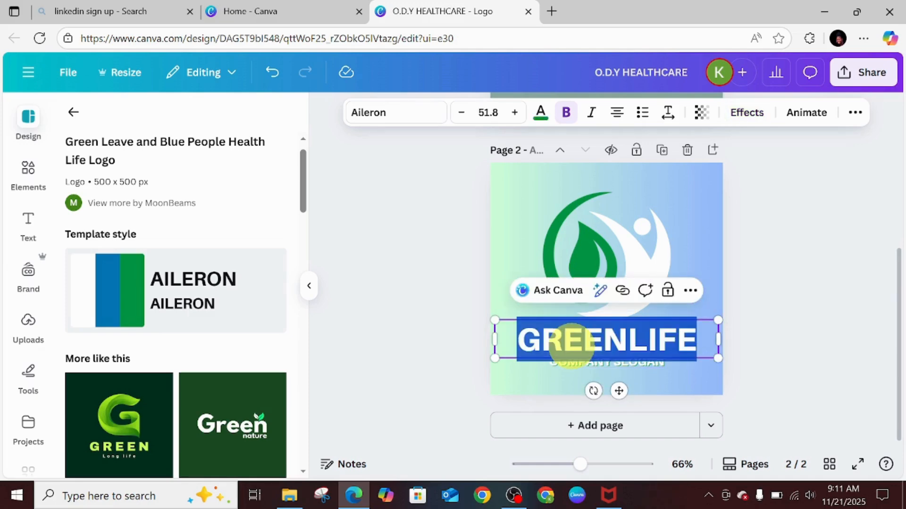
type("ODY")
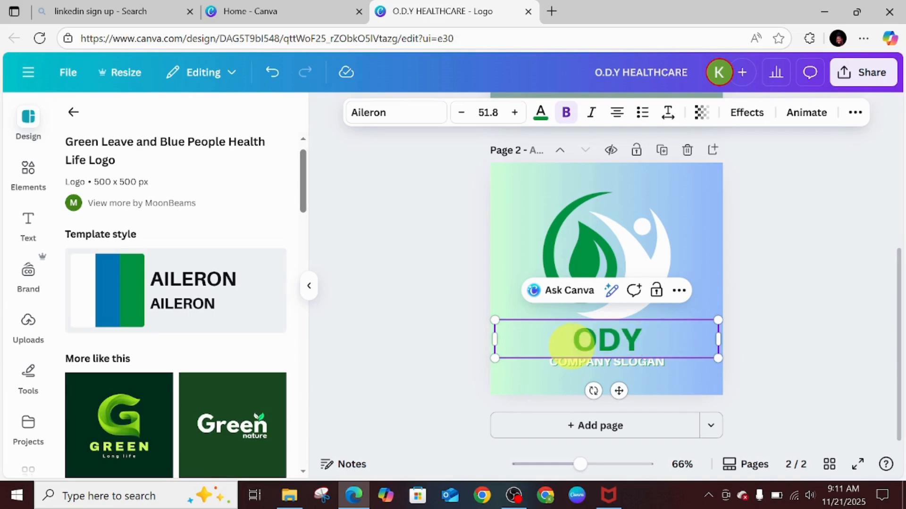
Replace the COMPANY SLOGAN text with HEALTHCARE.
left_click(585, 371)
double_click(585, 371)
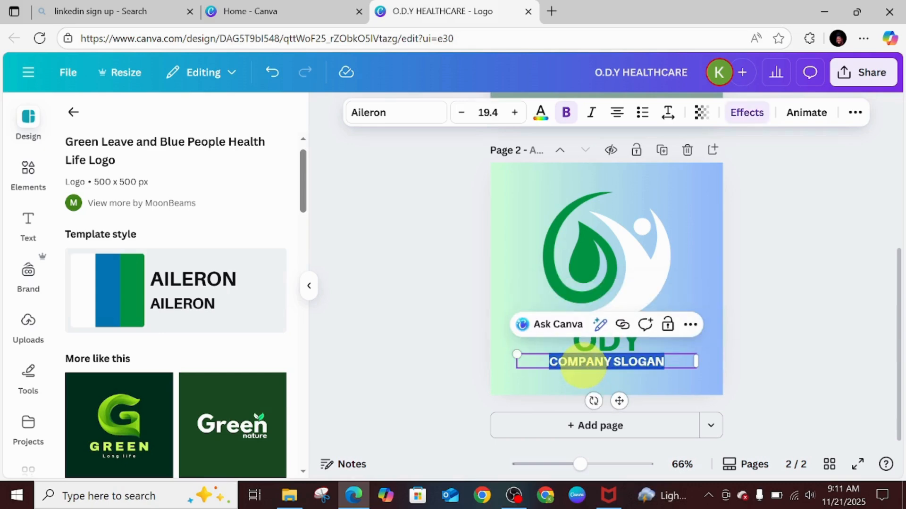
type("HEALTHCARE")
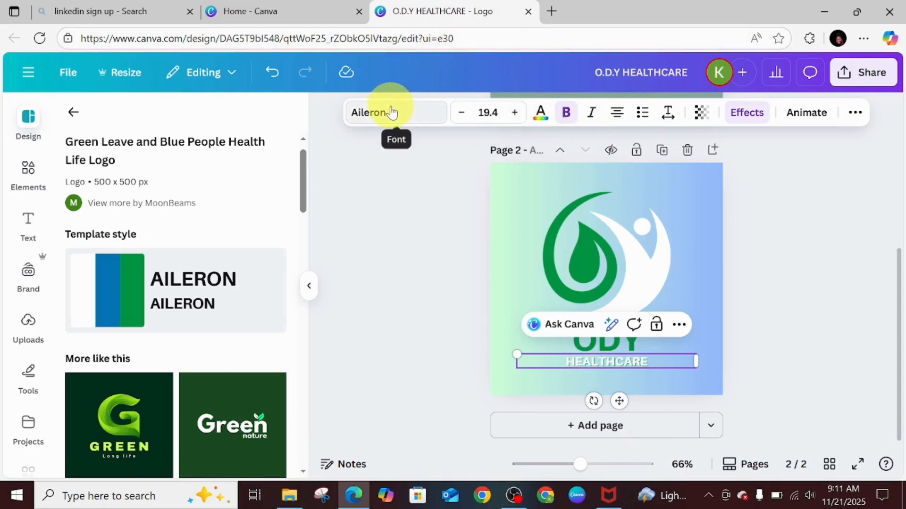
Search the elements library for HEALTH ICON and browse the graphics results.
left_click(679, 243)
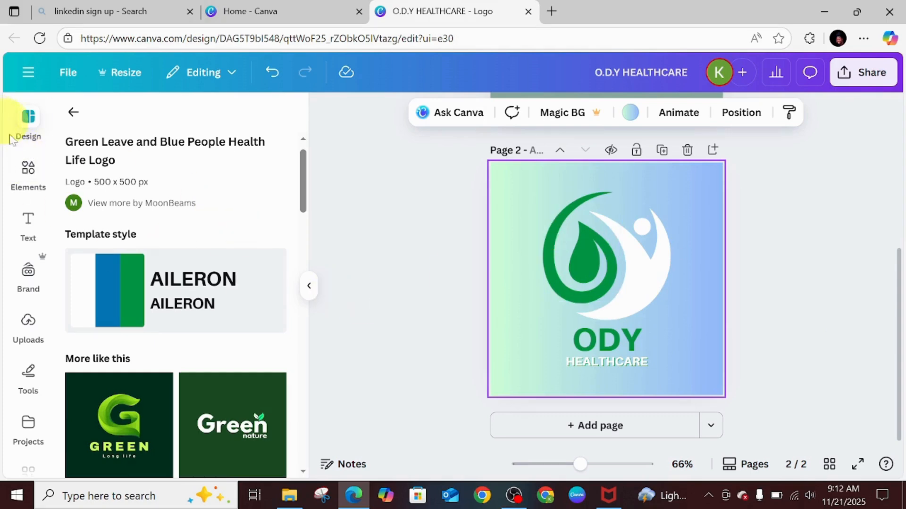
left_click(29, 170)
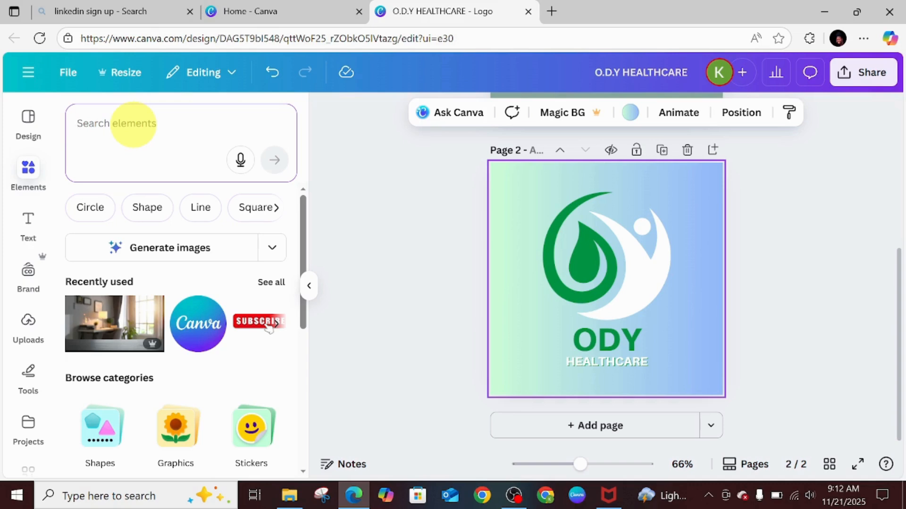
type("HEAL")
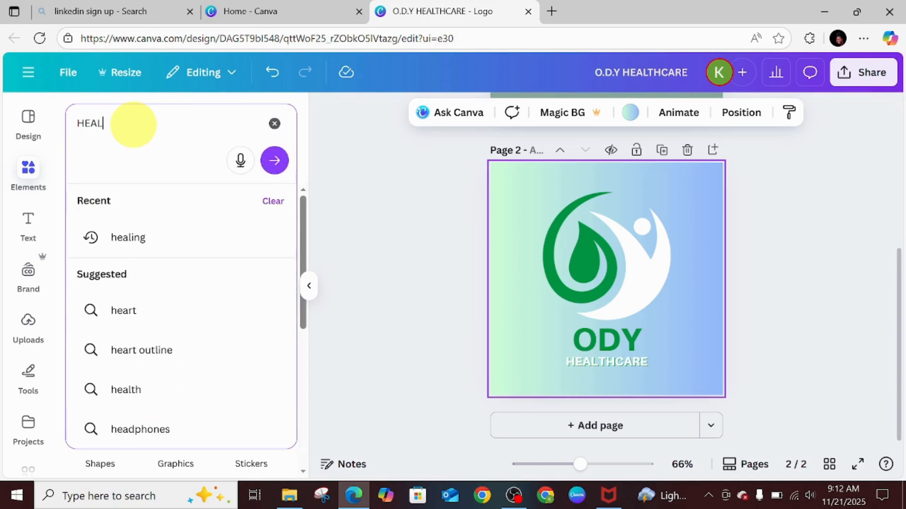
type("TH ")
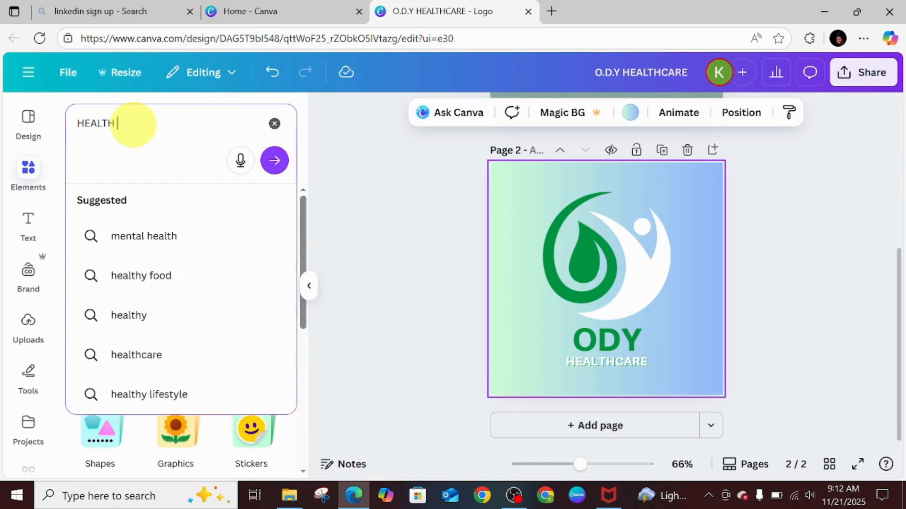
type("ICON")
key("Return")
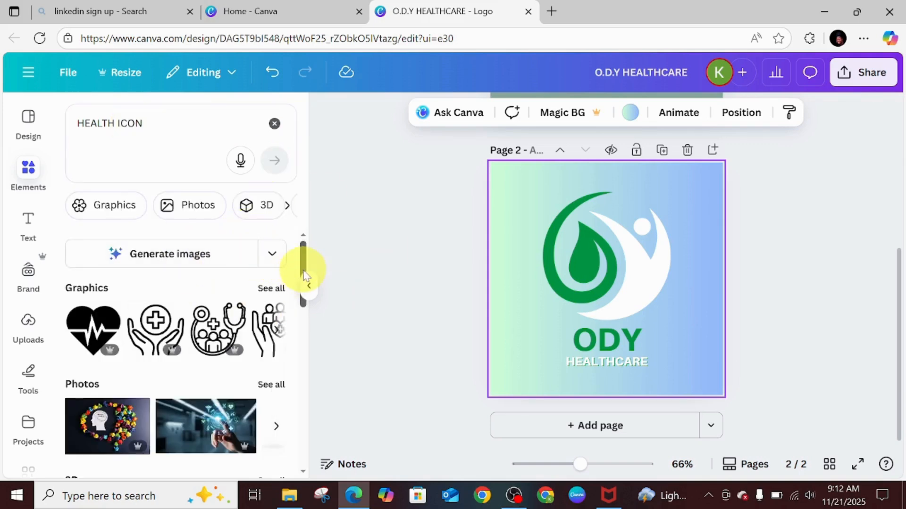
left_click_drag(304, 271, 301, 252)
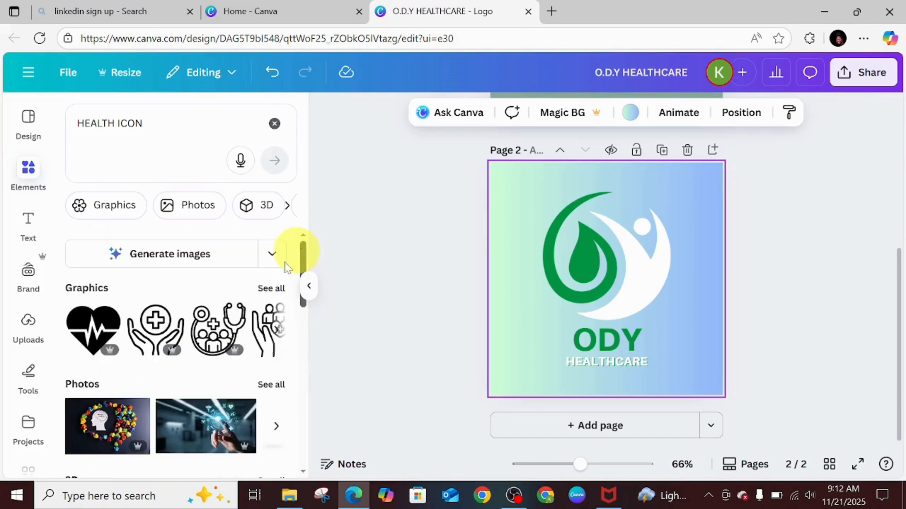
left_click(271, 295)
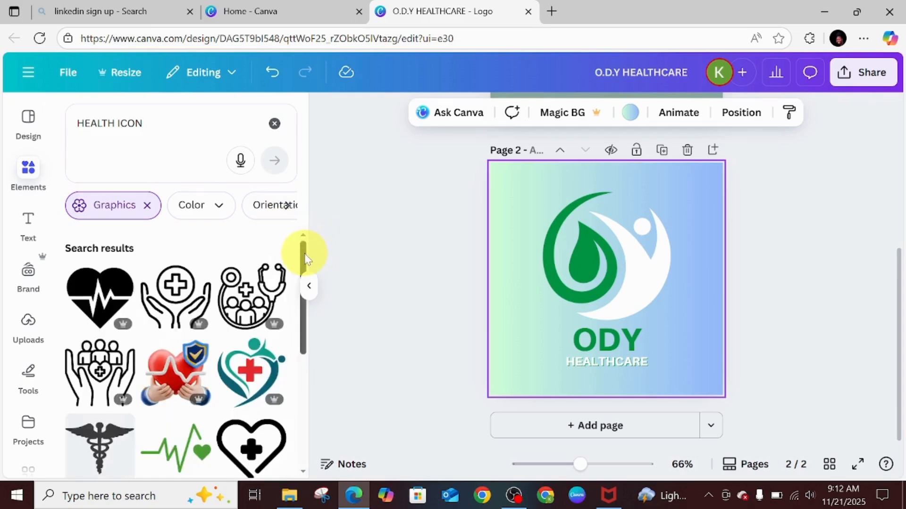
scroll(304, 259, "down", 2)
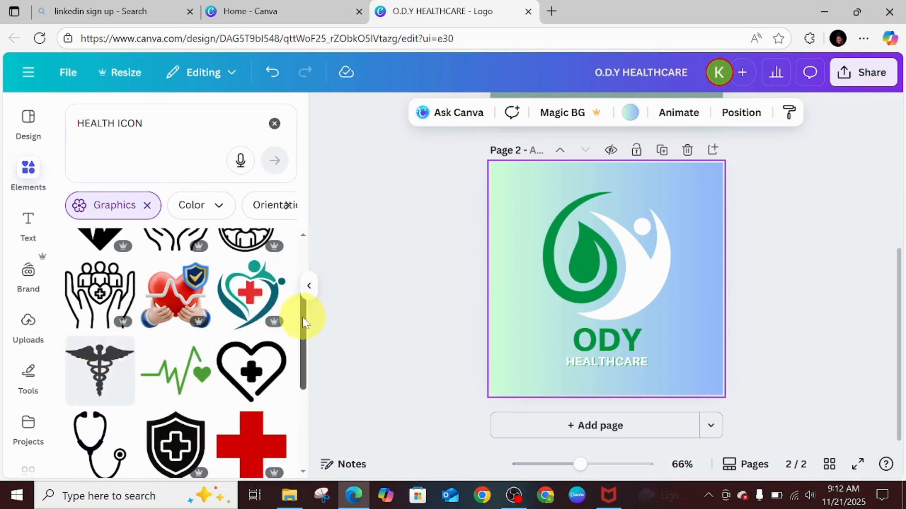
scroll(309, 340, "down", 2)
scroll(313, 361, "down", 3)
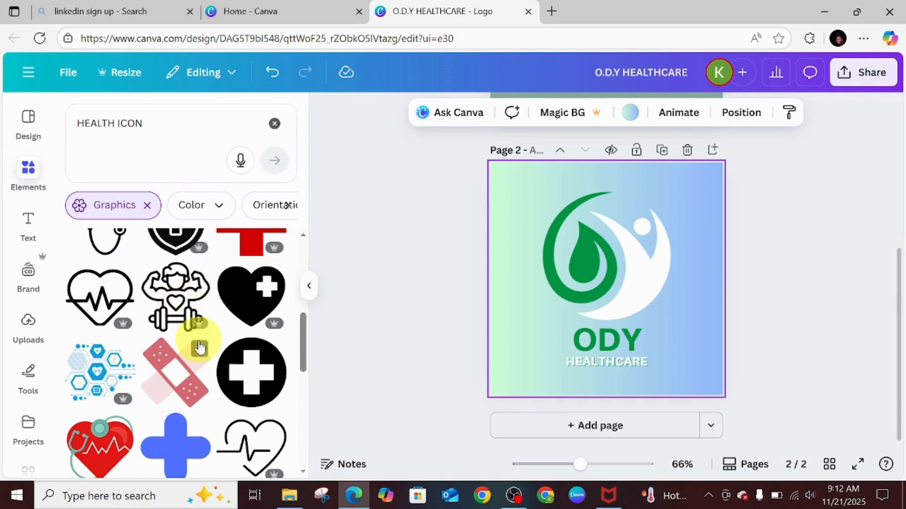
Add the heart-and-dumbbell fitness graphic to the logo and color it Vivid green #009444.
left_click(165, 288)
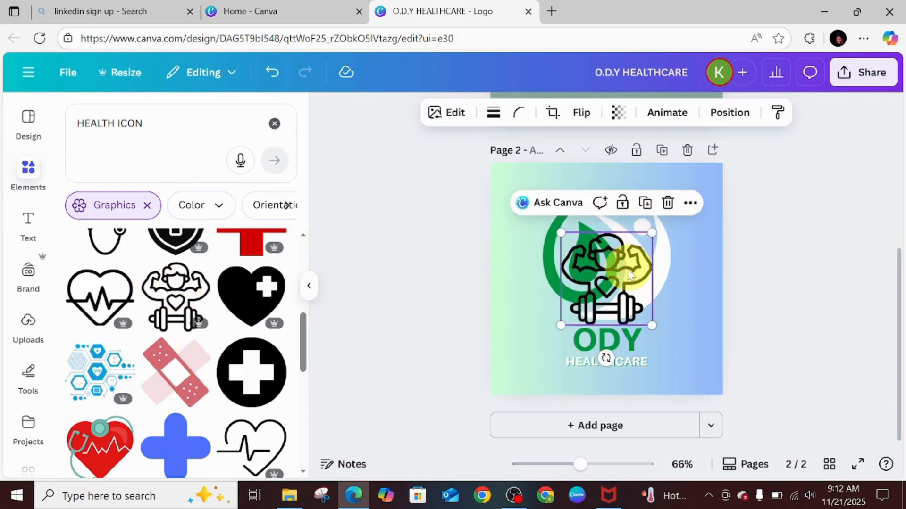
left_click_drag(623, 279, 616, 245)
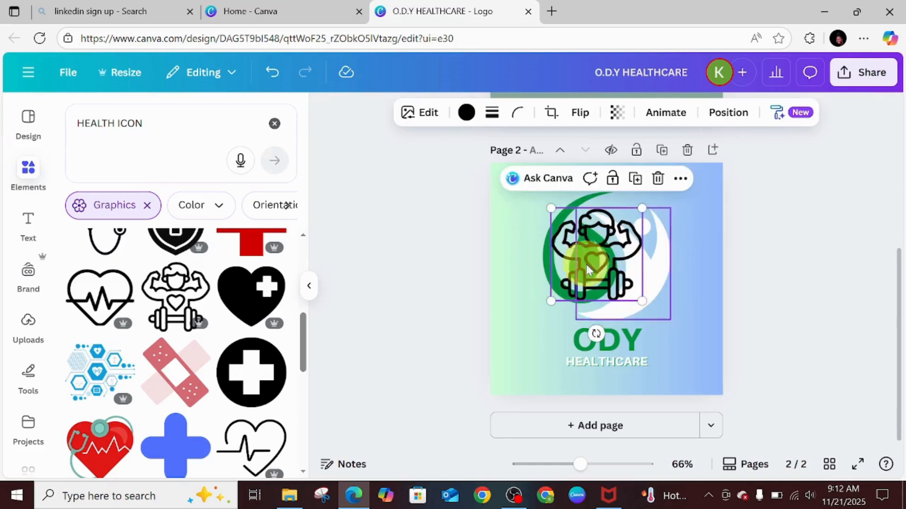
left_click(467, 116)
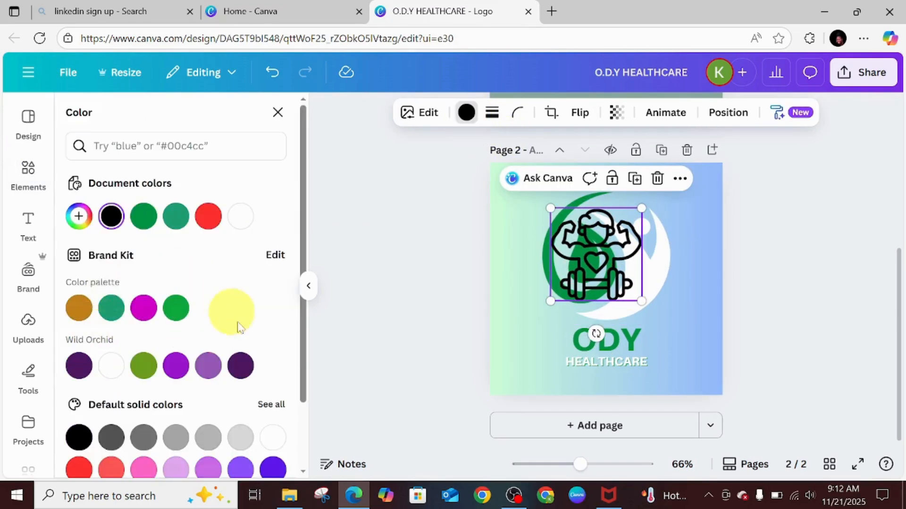
left_click(134, 218)
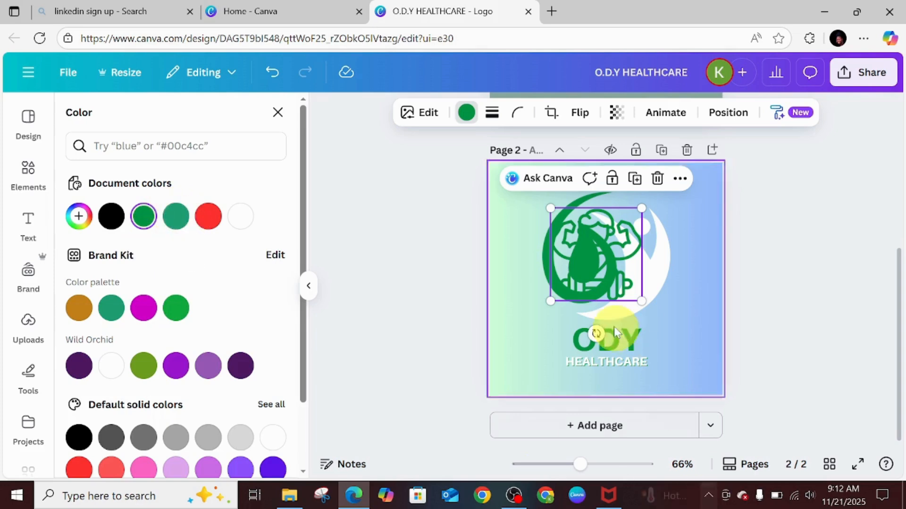
Delete the original leaf-and-people symbol and move the fitness graphic into its place above ODY.
left_click_drag(581, 270, 609, 281)
left_click(562, 248)
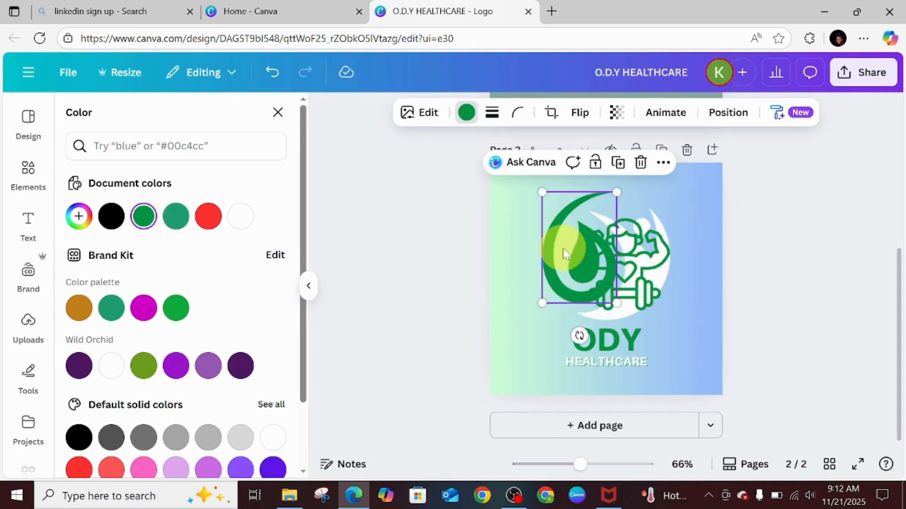
left_click(642, 163)
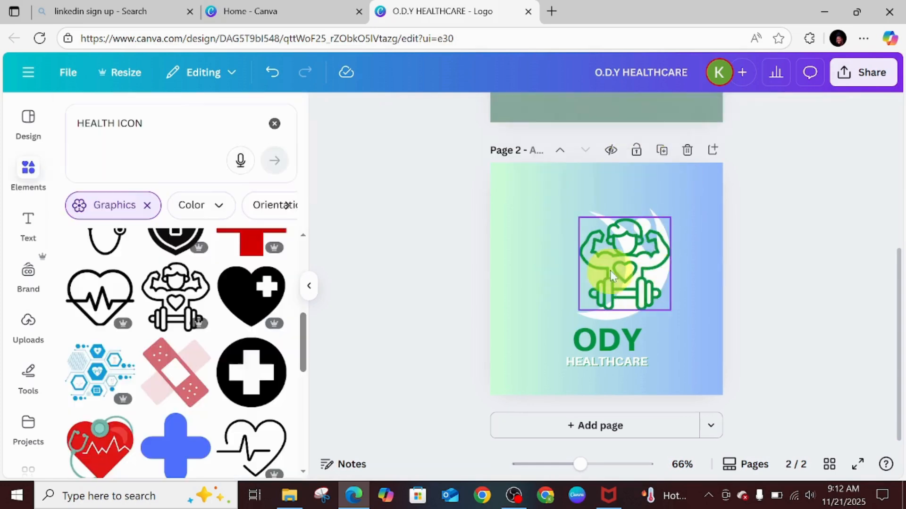
left_click_drag(617, 268, 596, 259)
left_click(662, 260)
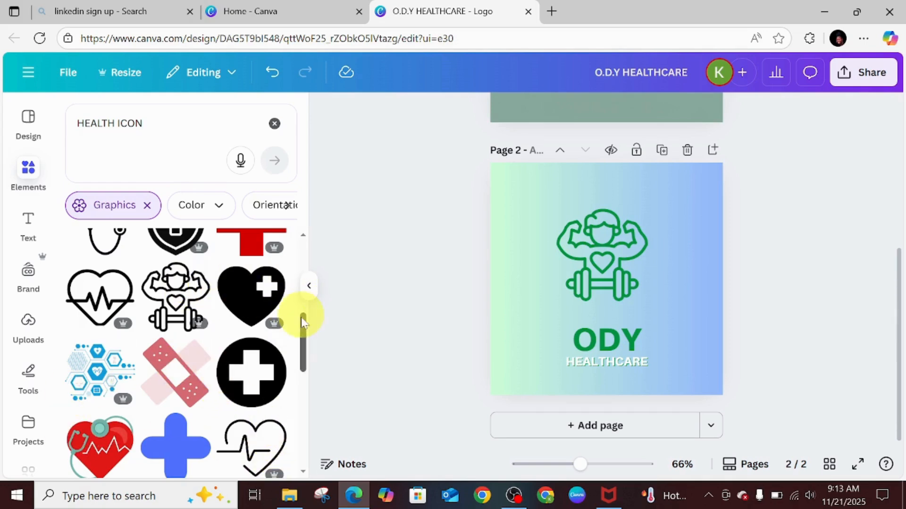
Try layering a cyan heartbeat-line graphic over the fitness icon and remove it again.
left_click_drag(302, 325, 306, 394)
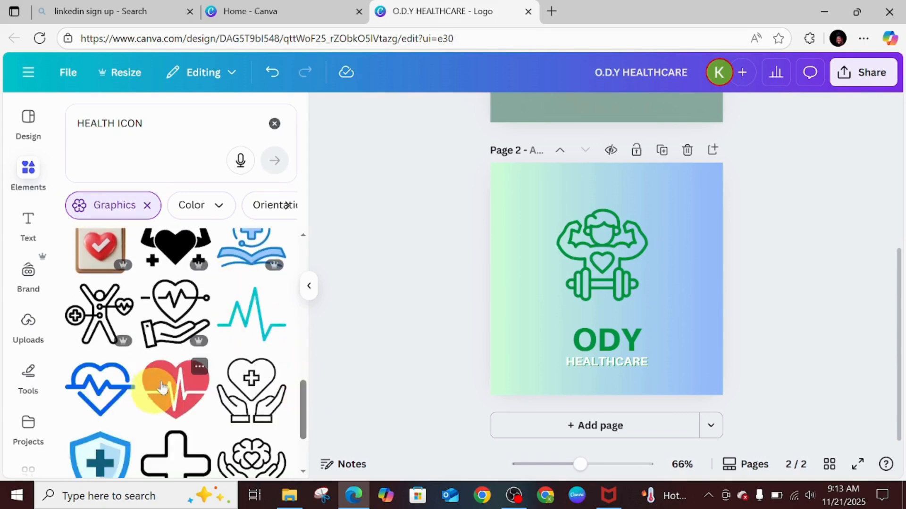
left_click(255, 326)
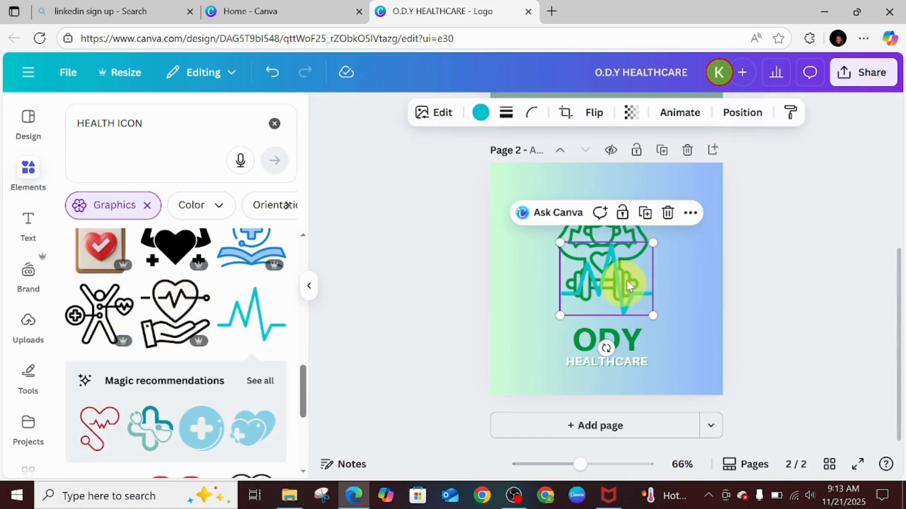
left_click_drag(627, 281, 608, 269)
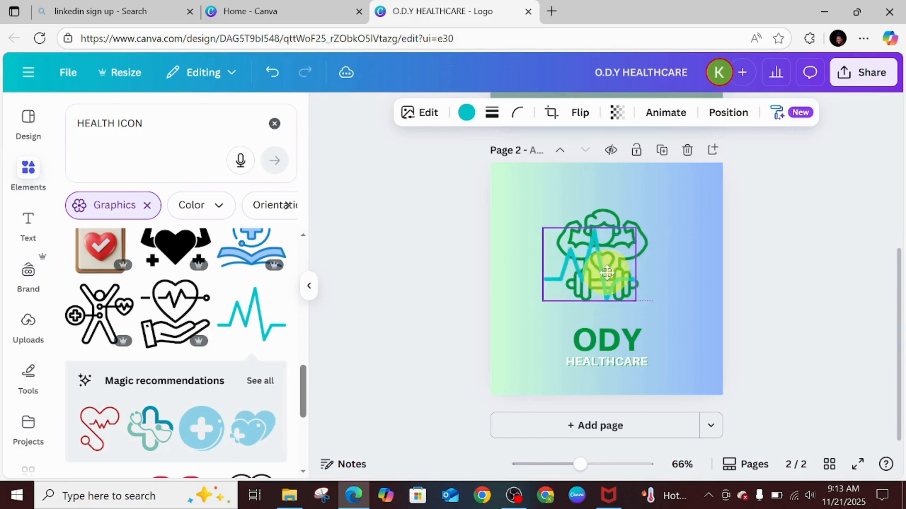
left_click_drag(639, 296, 673, 312)
left_click_drag(610, 253, 619, 213)
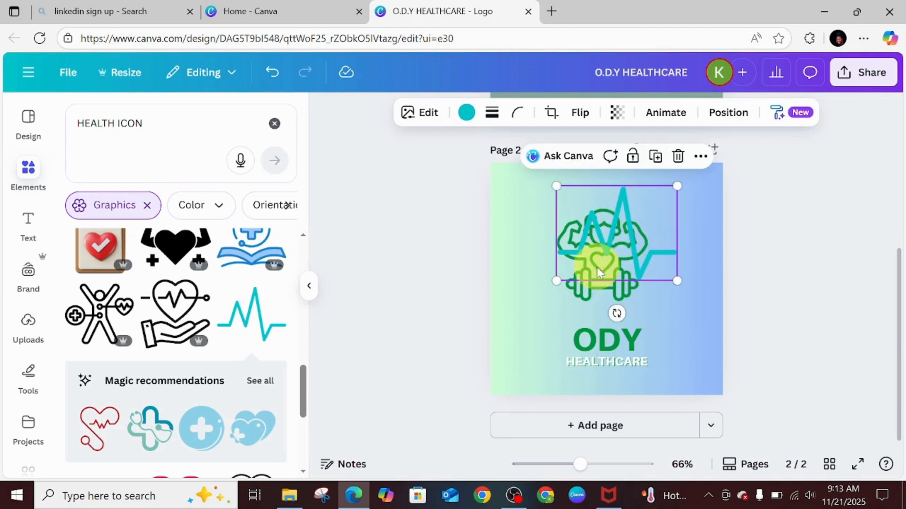
left_click_drag(596, 267, 593, 261)
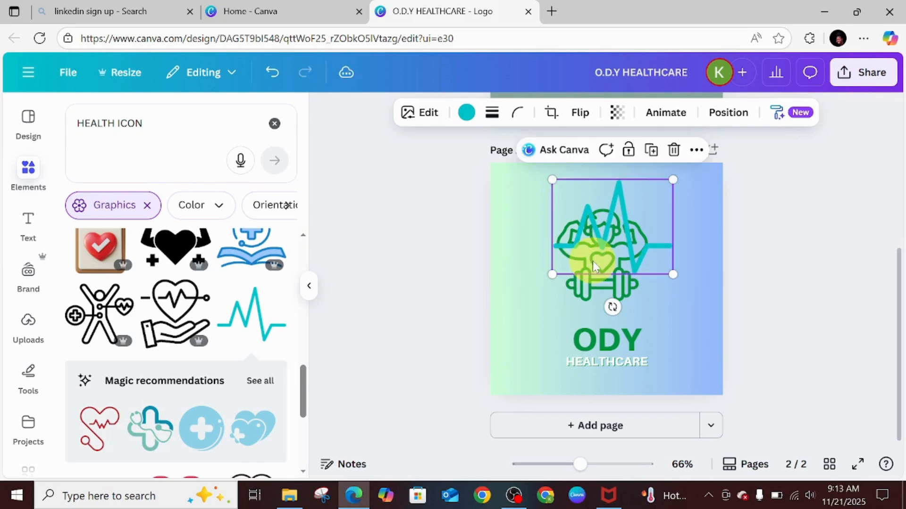
mouse_move(603, 294)
left_mouse_down()
mouse_move(602, 286)
mouse_move(603, 297)
mouse_move(615, 297)
left_mouse_up()
left_click(578, 220)
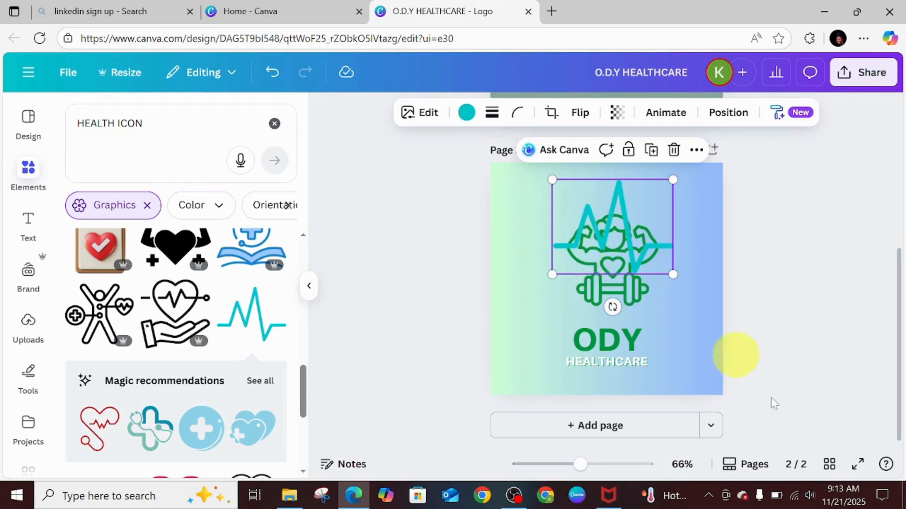
left_click_drag(642, 223, 646, 254)
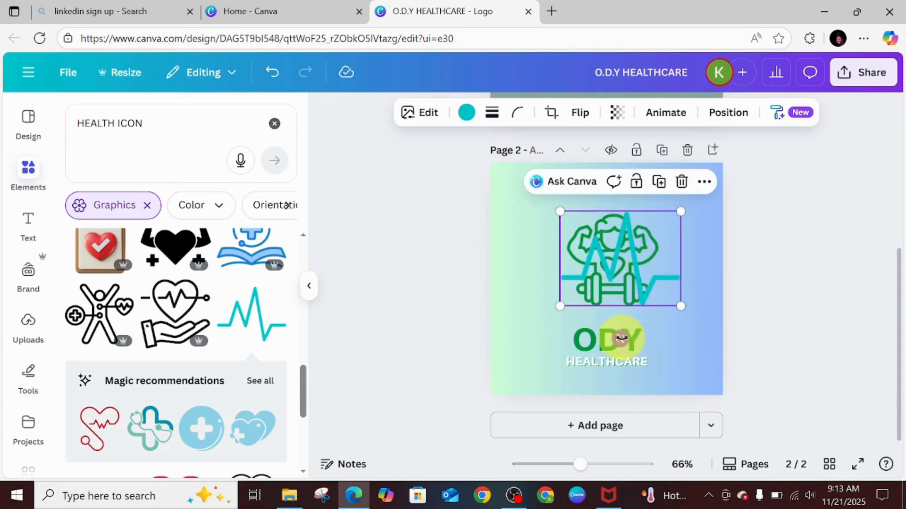
left_click_drag(621, 338, 613, 217)
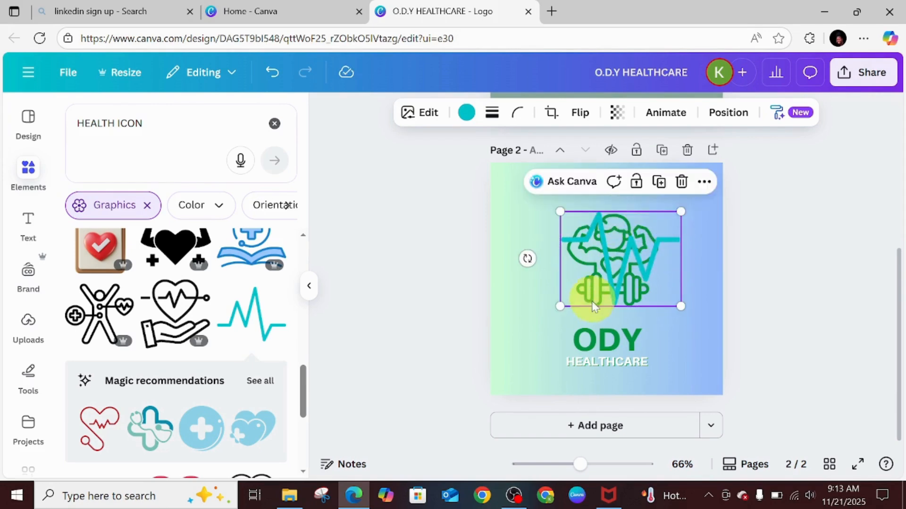
left_click_drag(592, 305, 560, 300)
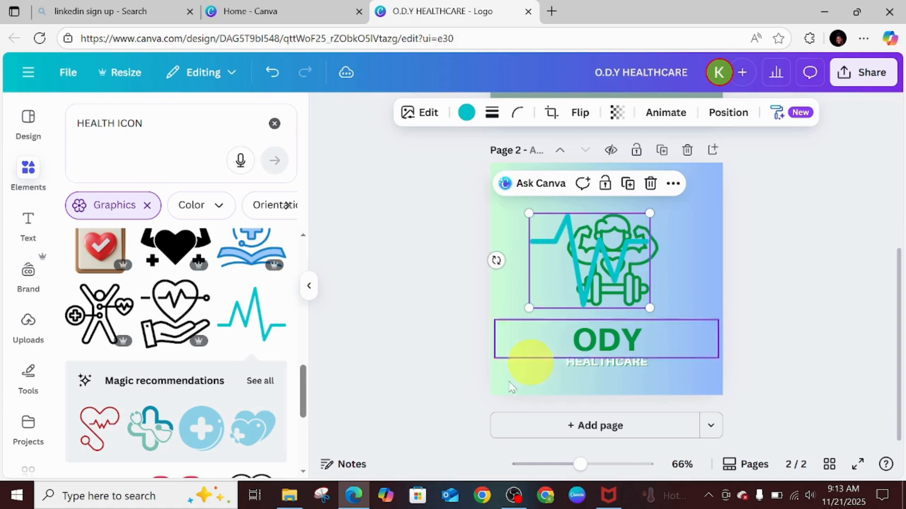
left_click(651, 183)
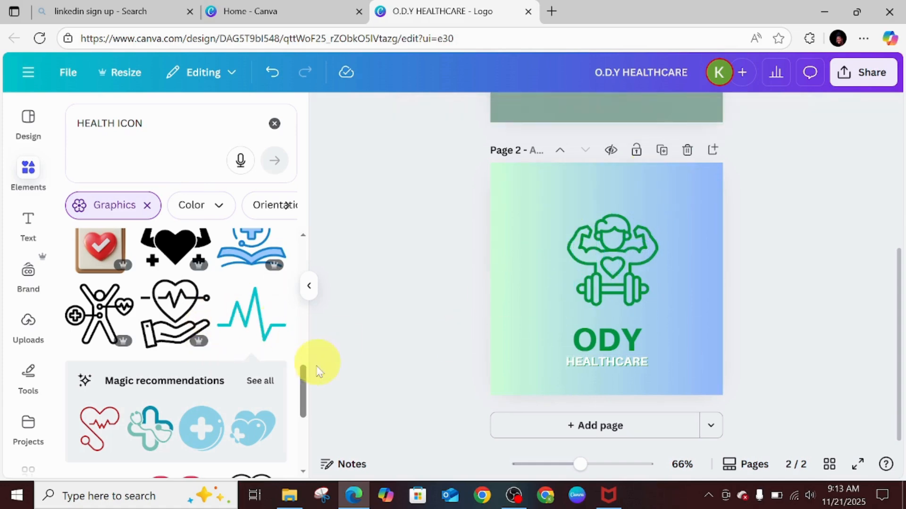
Replace the fitness graphic with the heart-in-hand heartbeat graphic, placing it above ODY.
left_click(174, 311)
left_click_drag(586, 284, 676, 252)
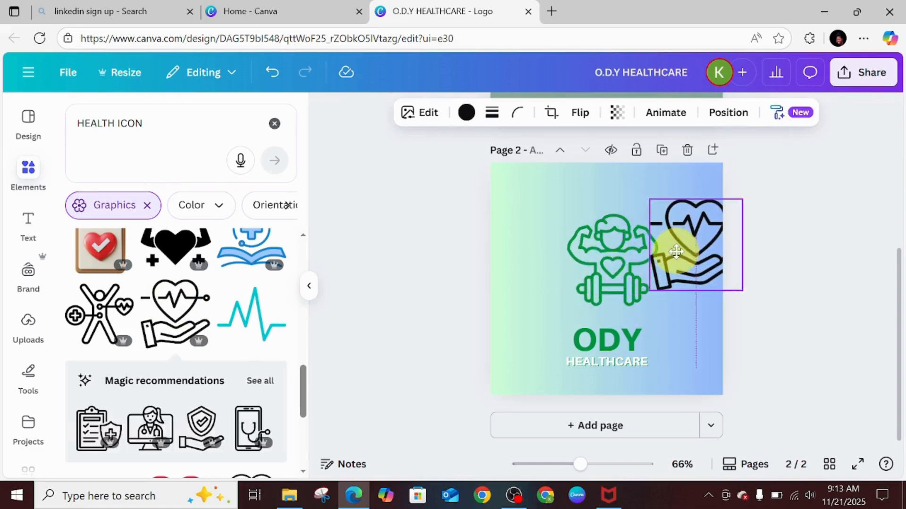
left_click(609, 255)
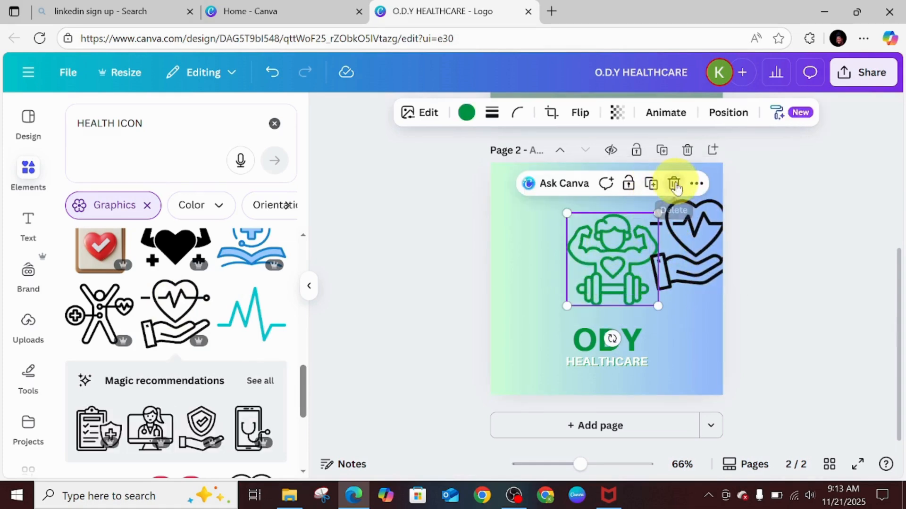
left_click(675, 184)
left_click(686, 234)
left_click_drag(687, 234, 602, 247)
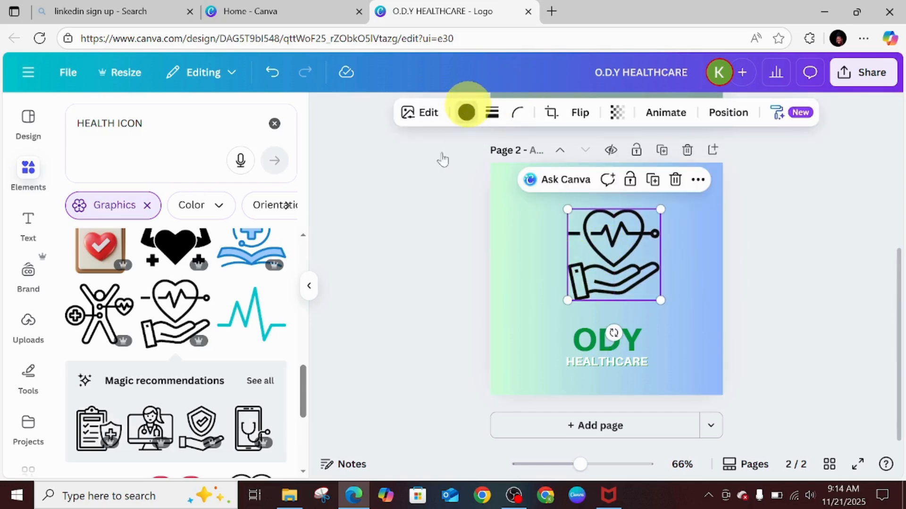
Color the heart-in-hand graphic with the document's green and nudge it slightly left.
left_click(467, 112)
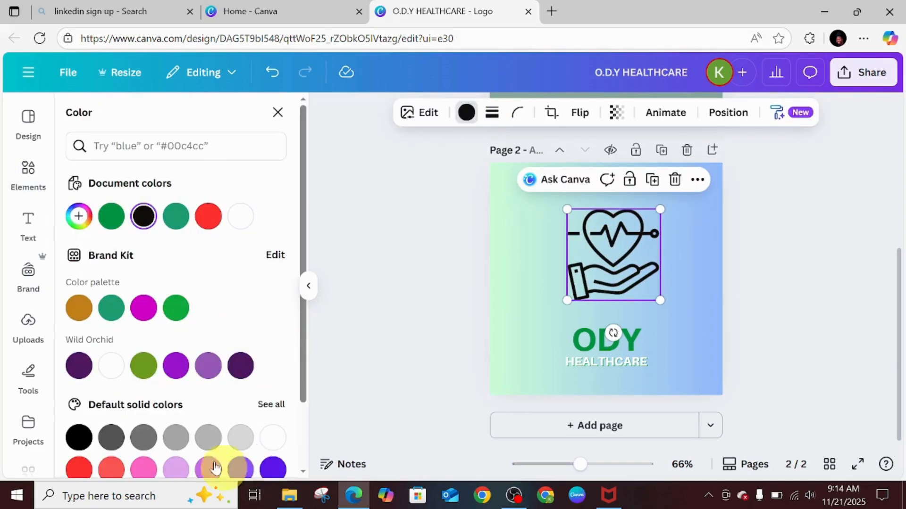
left_click(124, 218)
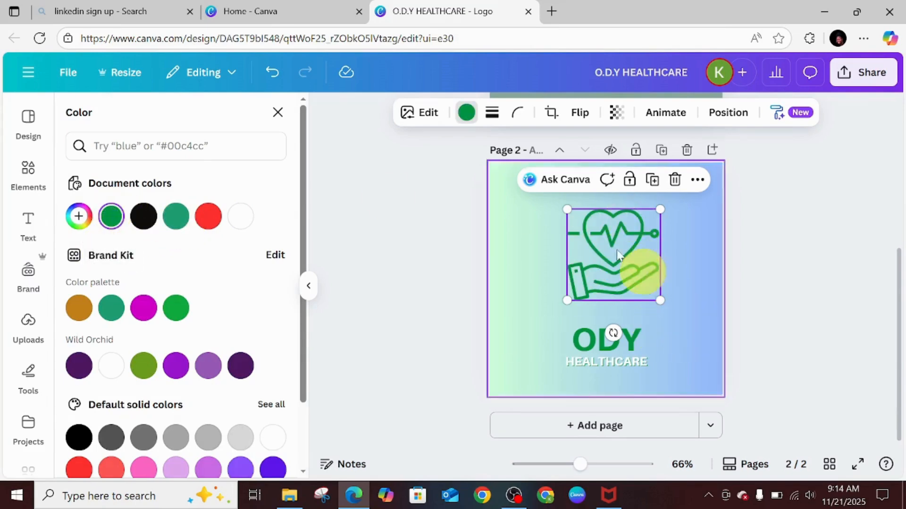
left_click_drag(588, 229, 582, 233)
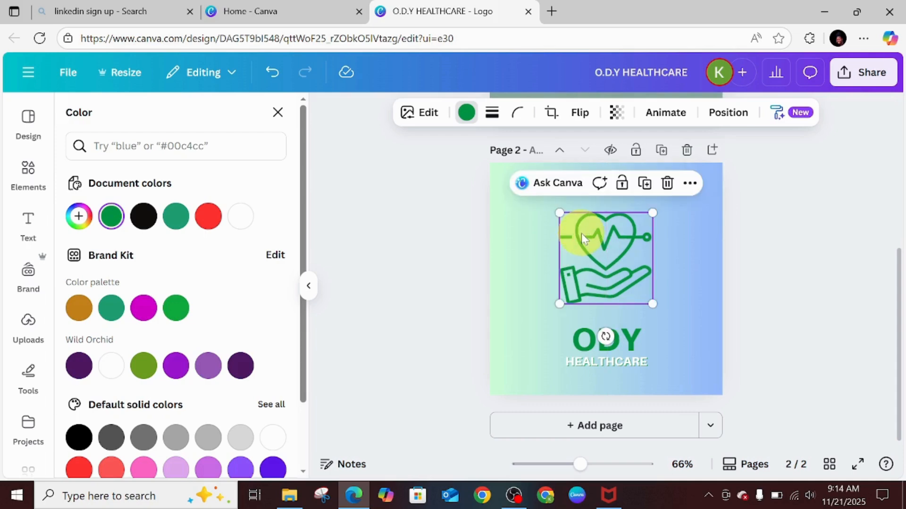
left_click(679, 277)
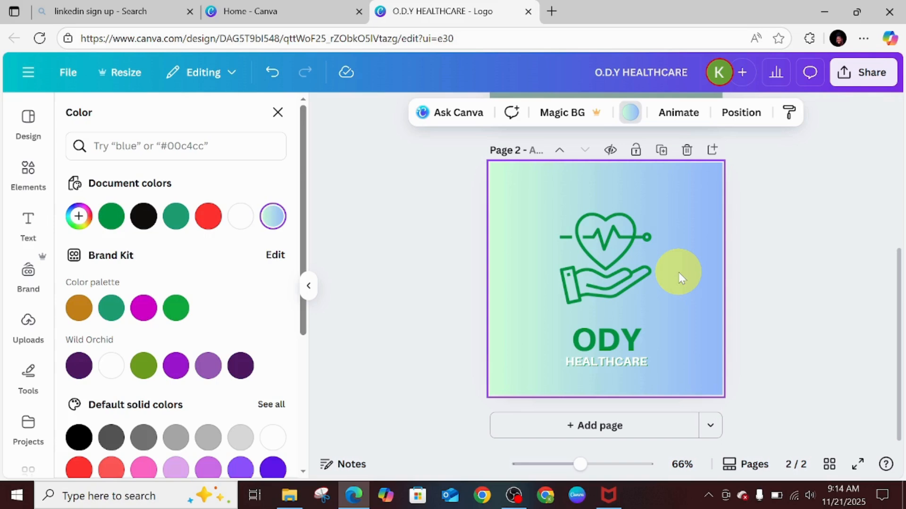
Browse the healthcare logo template results, previewing several templates without adding them.
left_click(608, 259)
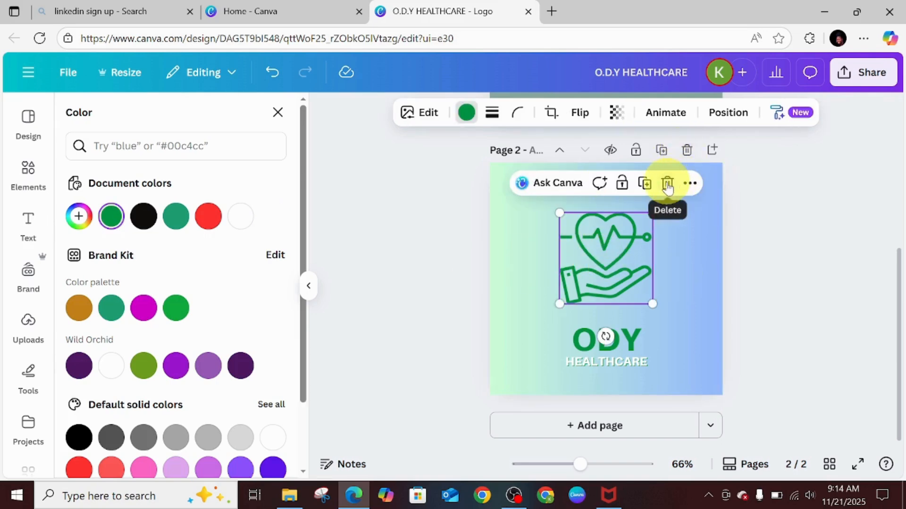
left_click(29, 118)
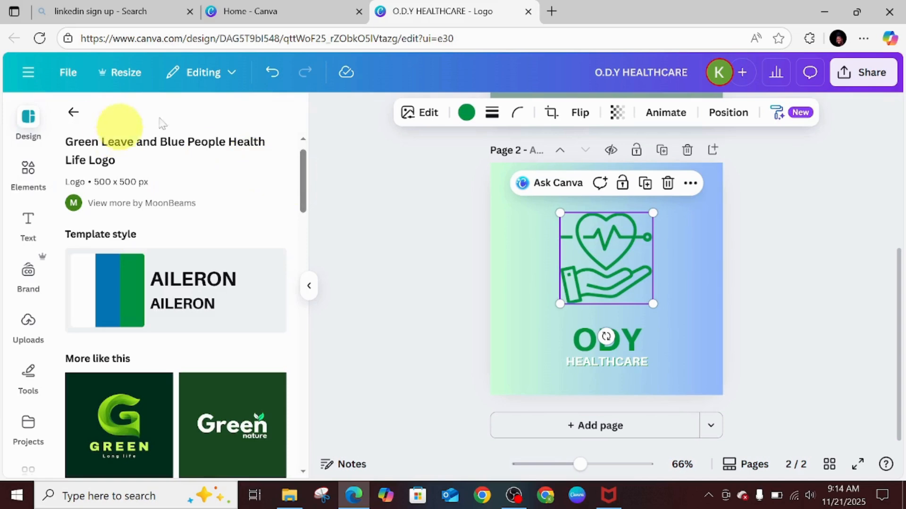
left_click(73, 113)
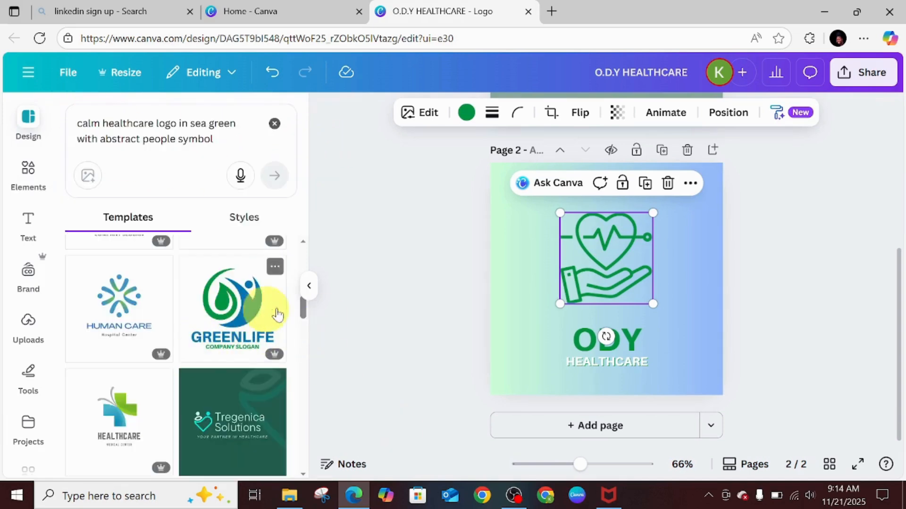
left_click_drag(302, 306, 304, 323)
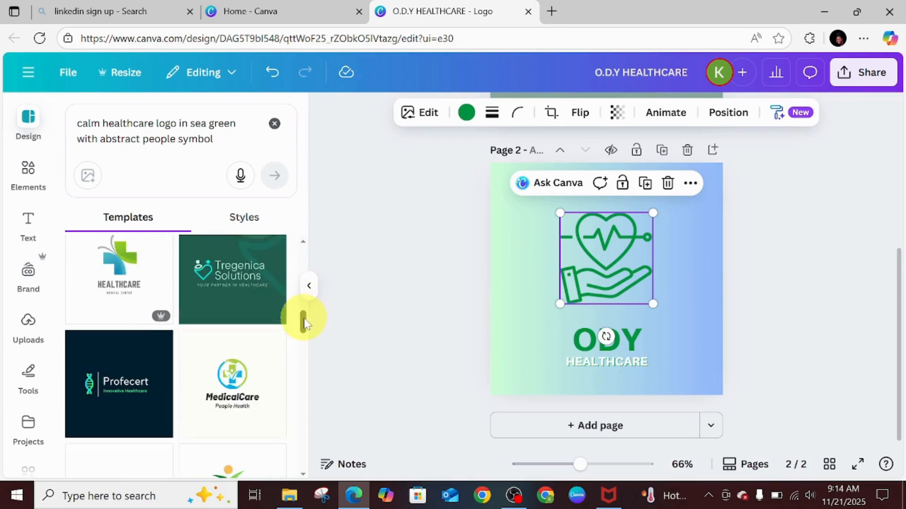
left_click(252, 277)
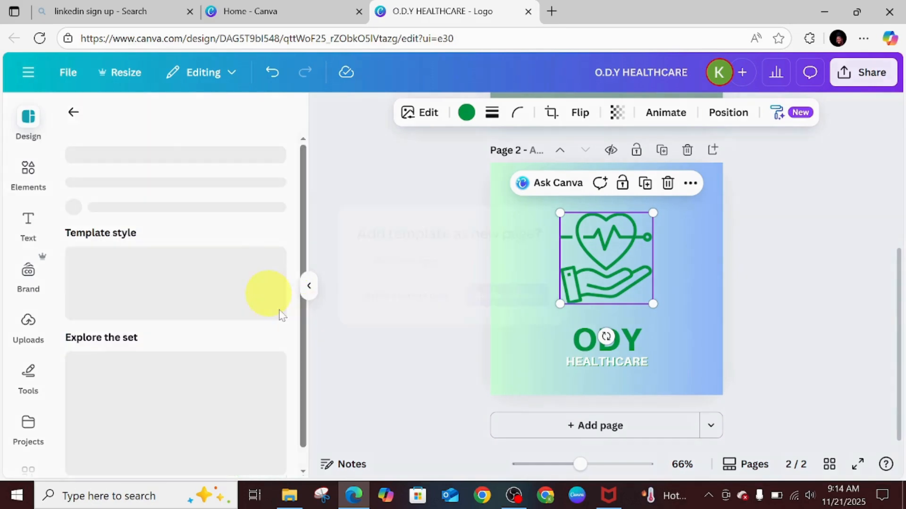
left_click(269, 294)
left_click(612, 204)
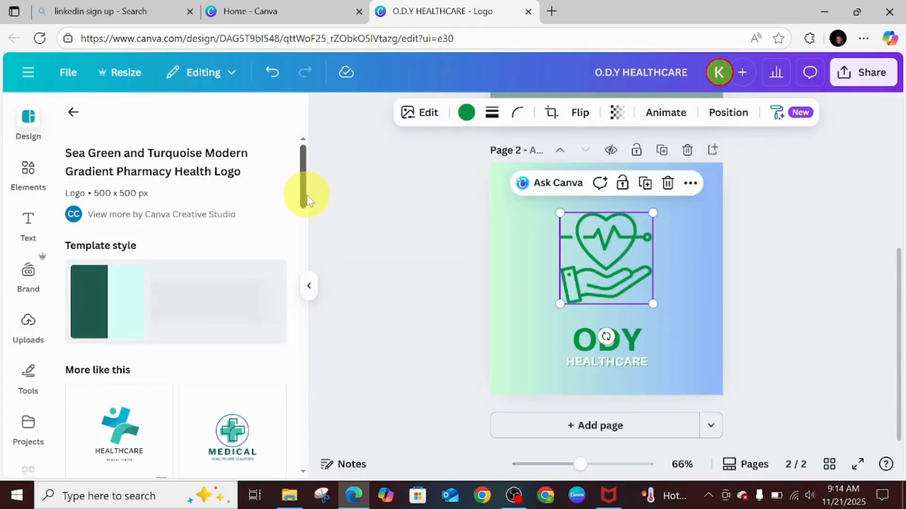
left_click_drag(307, 193, 277, 6)
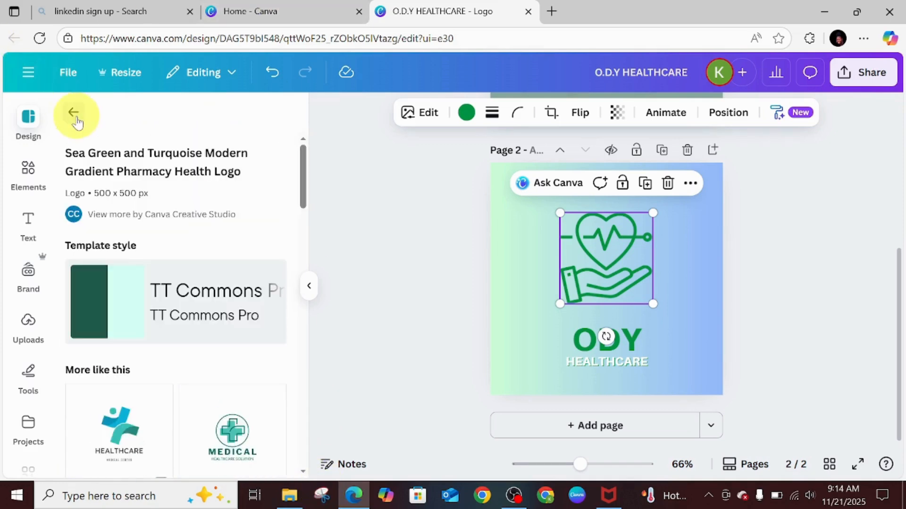
left_click(74, 122)
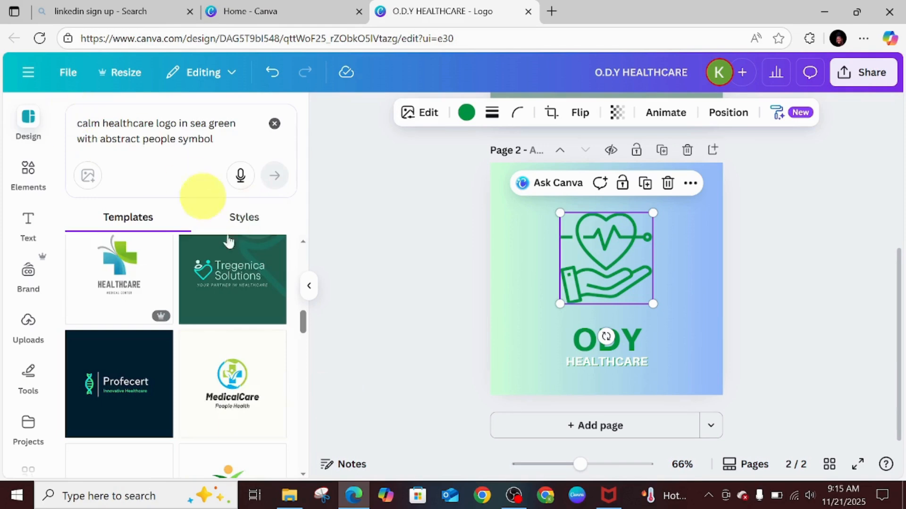
left_click(303, 328)
mouse_move(303, 328)
left_mouse_down()
mouse_move(304, 273)
mouse_move(312, 299)
mouse_move(316, 273)
mouse_move(328, 349)
left_mouse_up()
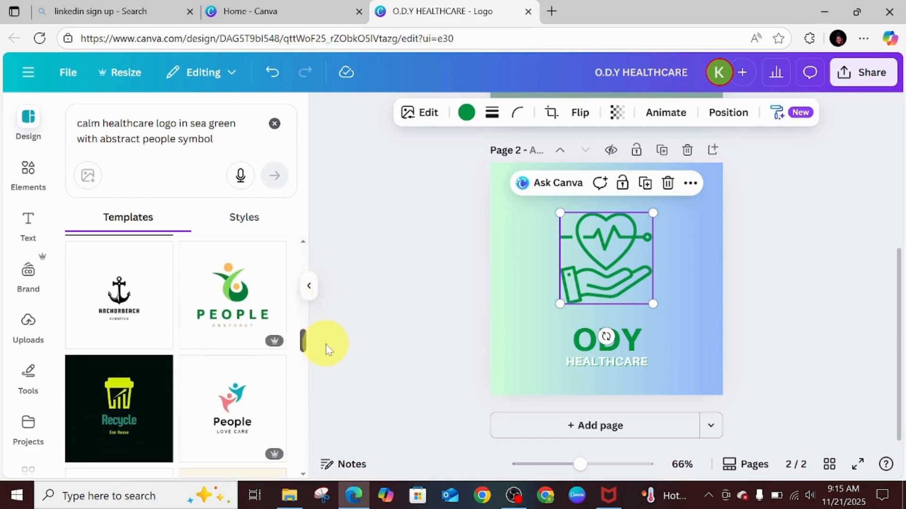
left_click(220, 298)
left_click(217, 293)
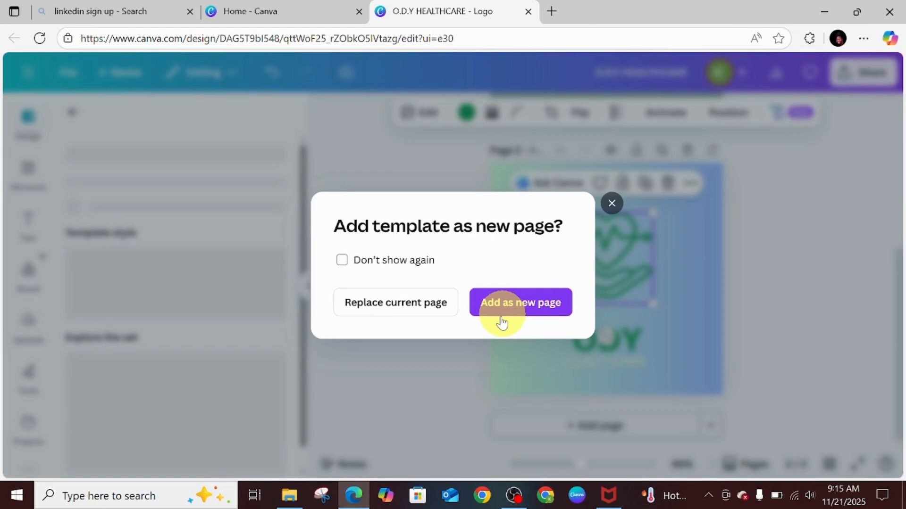
left_click(611, 204)
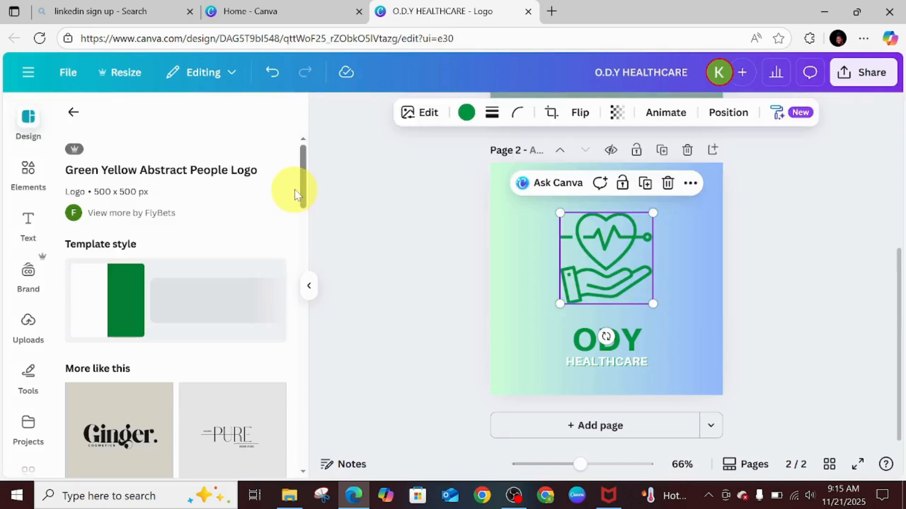
Add the Black and Beige Modern Minimal PURE logo template as a new page.
scroll(303, 188, "down", 5)
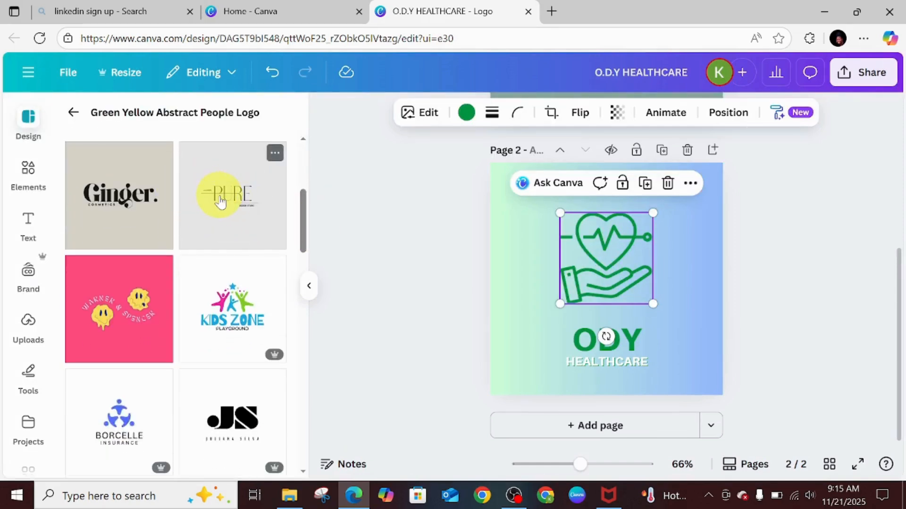
left_click(220, 202)
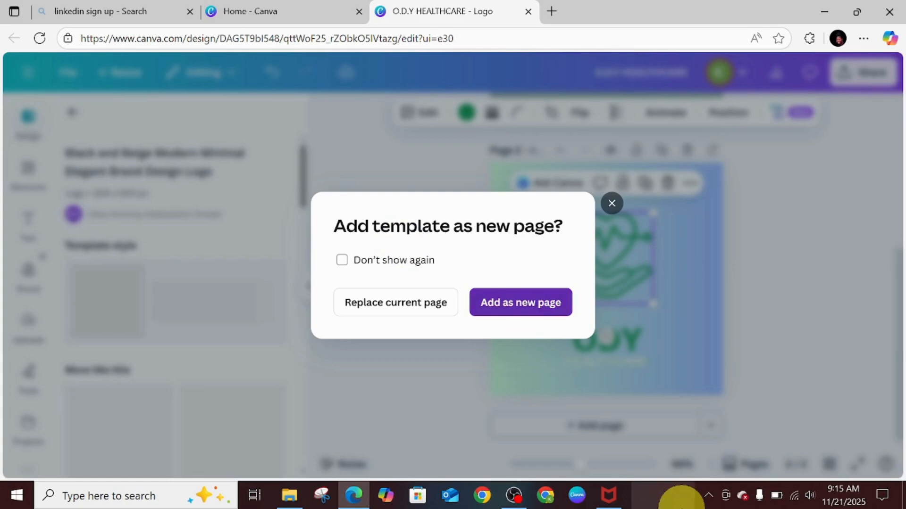
left_click(521, 302)
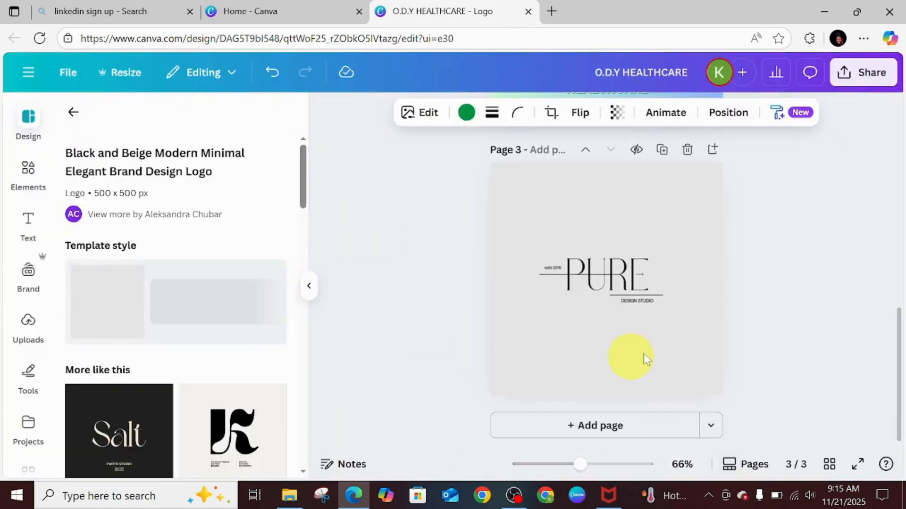
Replace the PURE heading on the new page with ODY.
left_click(625, 287)
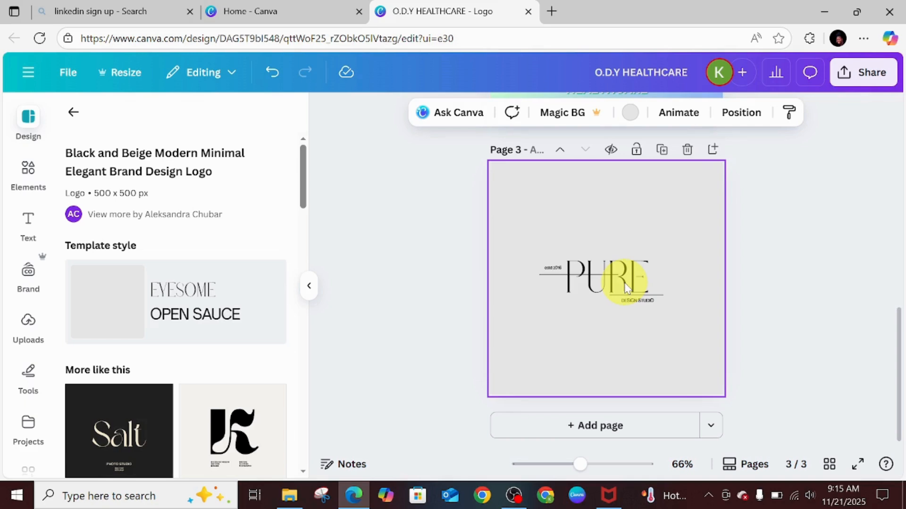
left_click(583, 286)
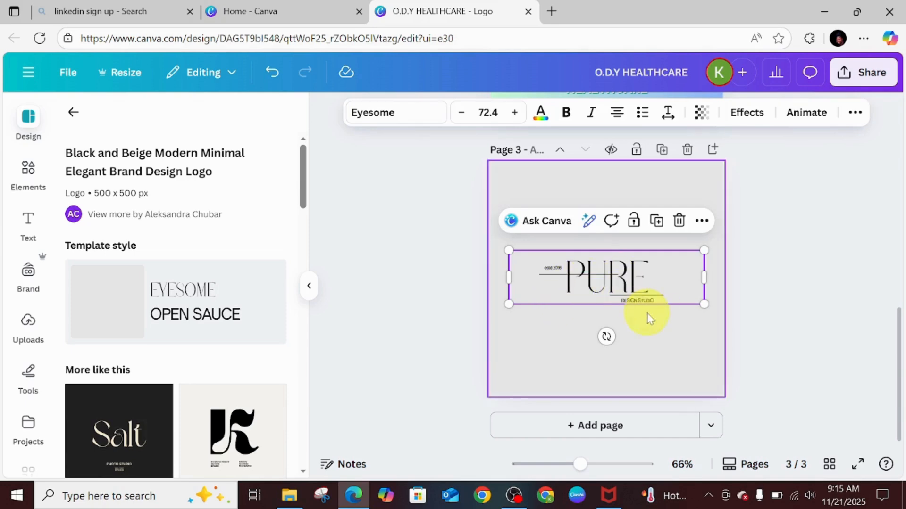
double_click(632, 279)
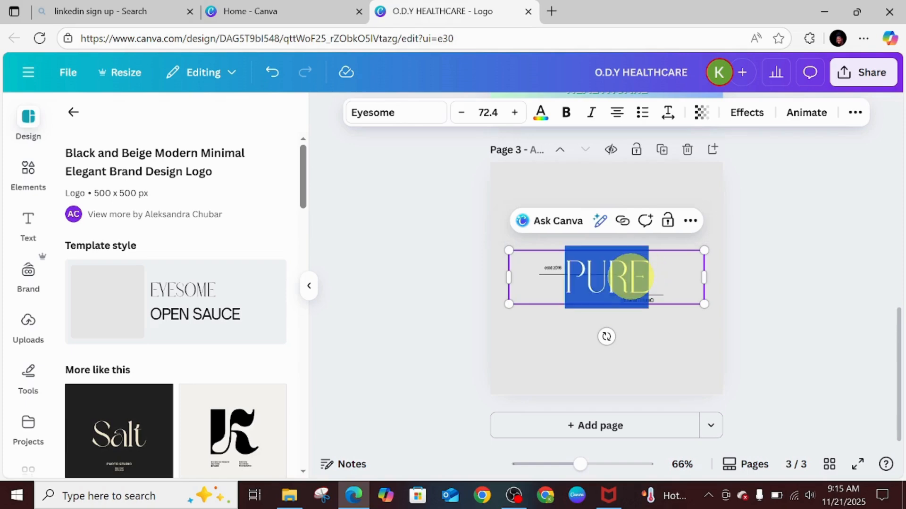
type("ODY")
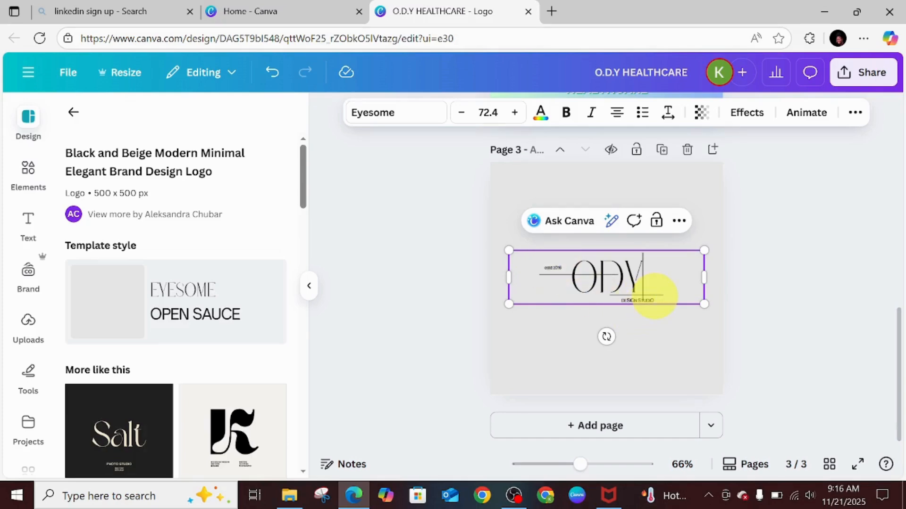
double_click(655, 297)
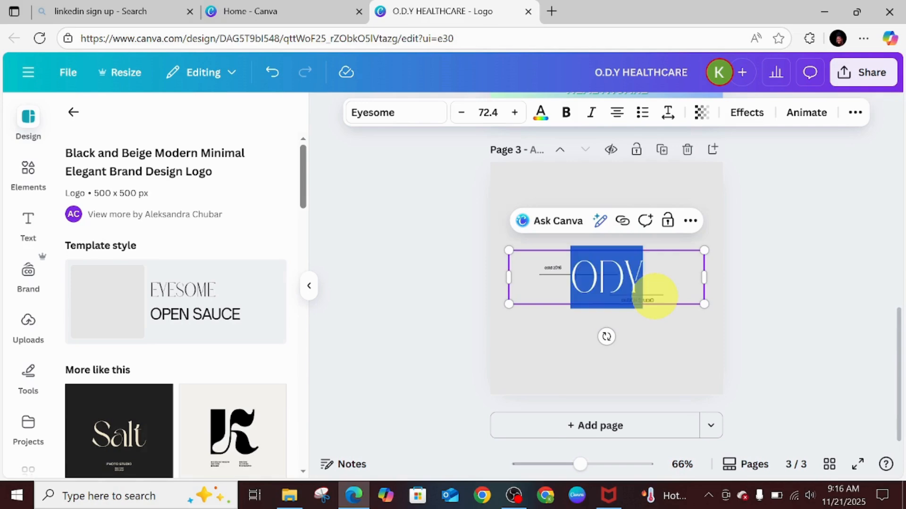
left_click(660, 346)
Change the small subtitle beneath ODY to HEALTHCARE.
left_click(642, 301)
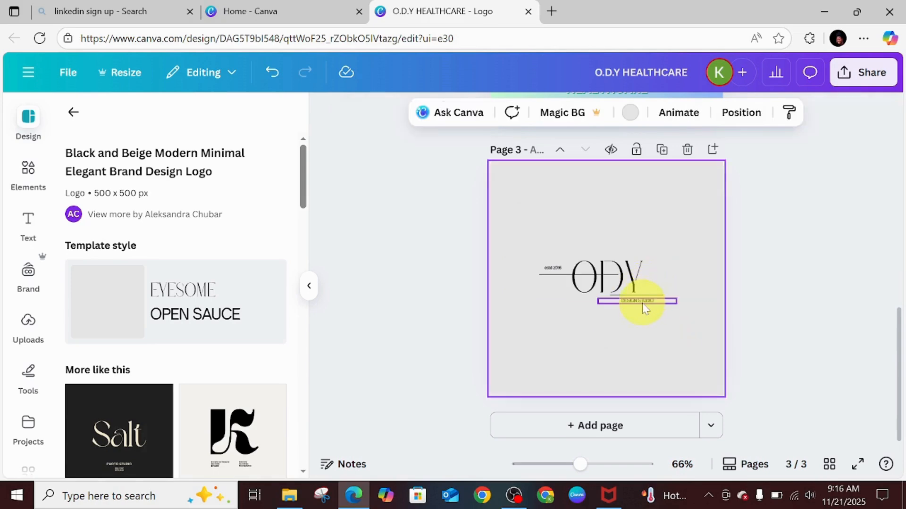
double_click(646, 305)
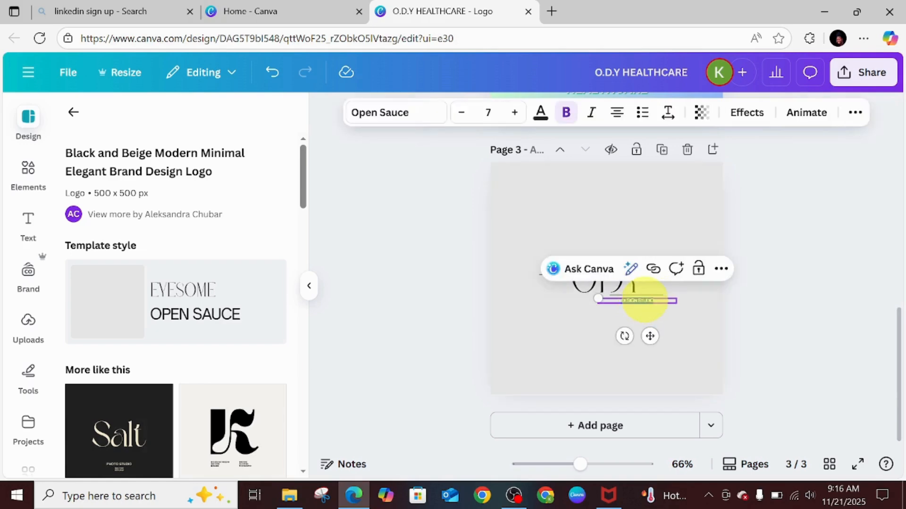
type("HEALTH")
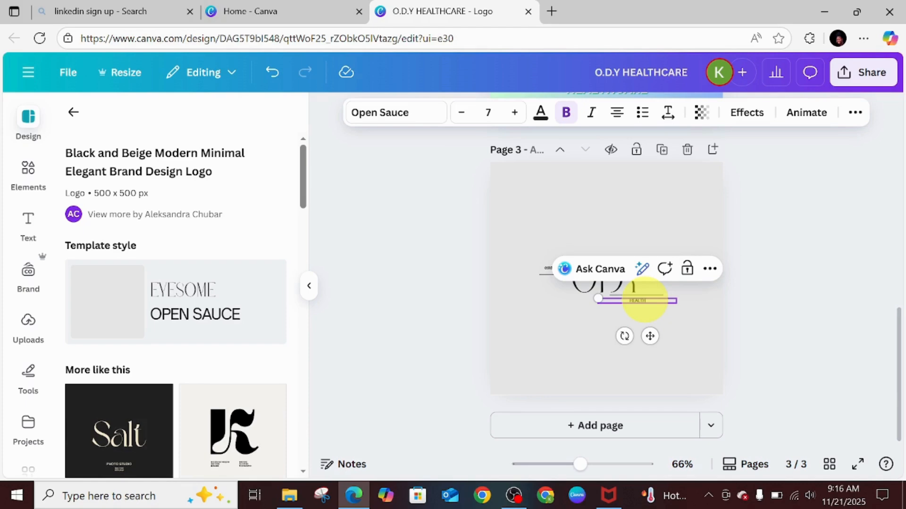
type("CARE")
Replace the small tagline left of ODY with SAVINGLIVES.
left_click(546, 270)
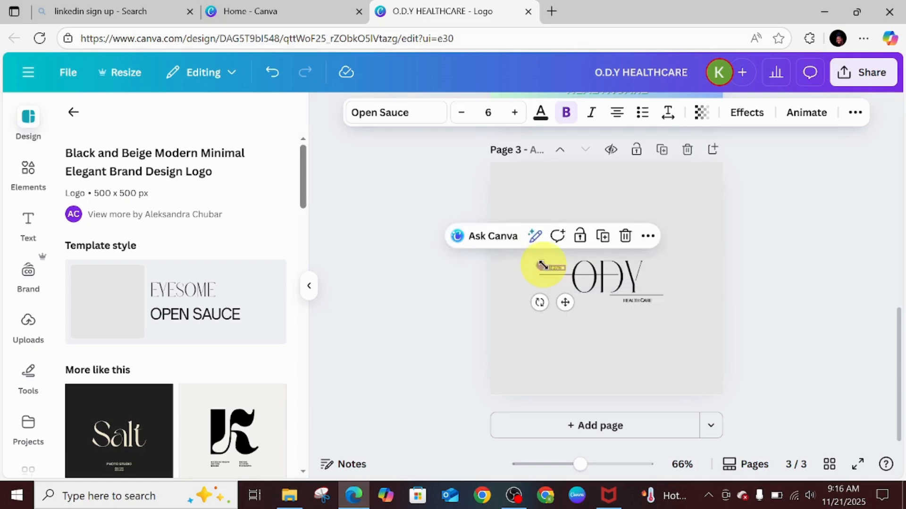
double_click(556, 269)
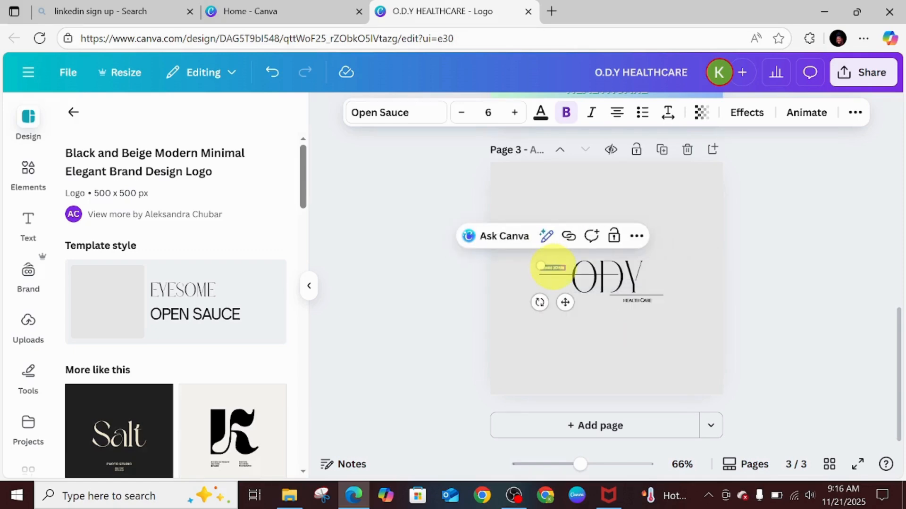
type("SA")
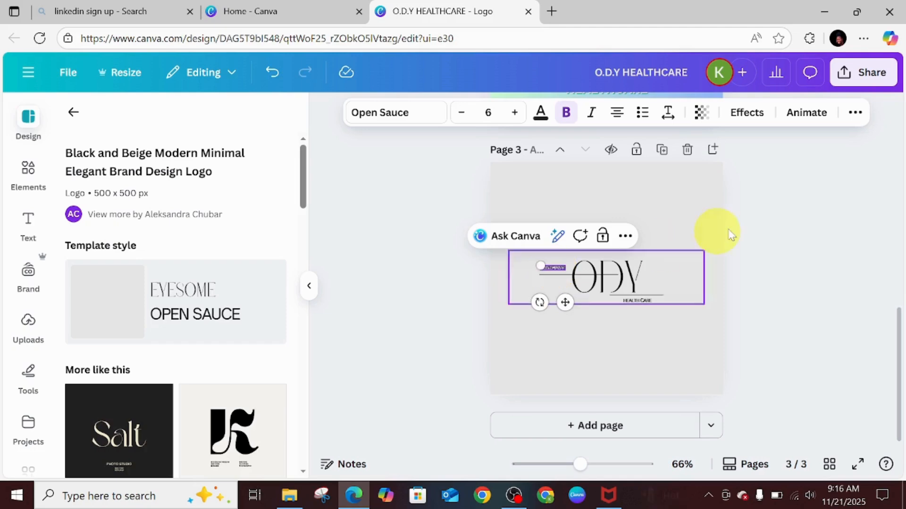
left_click(676, 245)
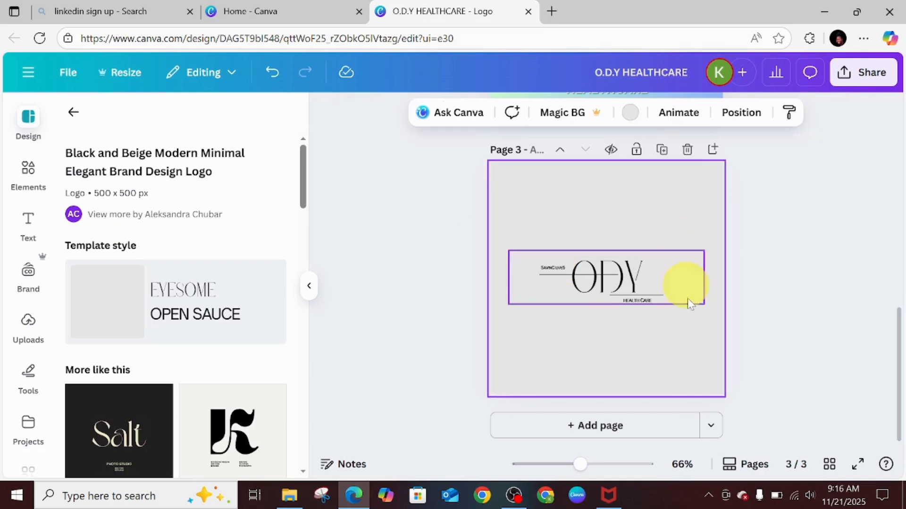
Change the line under ODY to green stroke color and apply it across all pages.
left_click(656, 296)
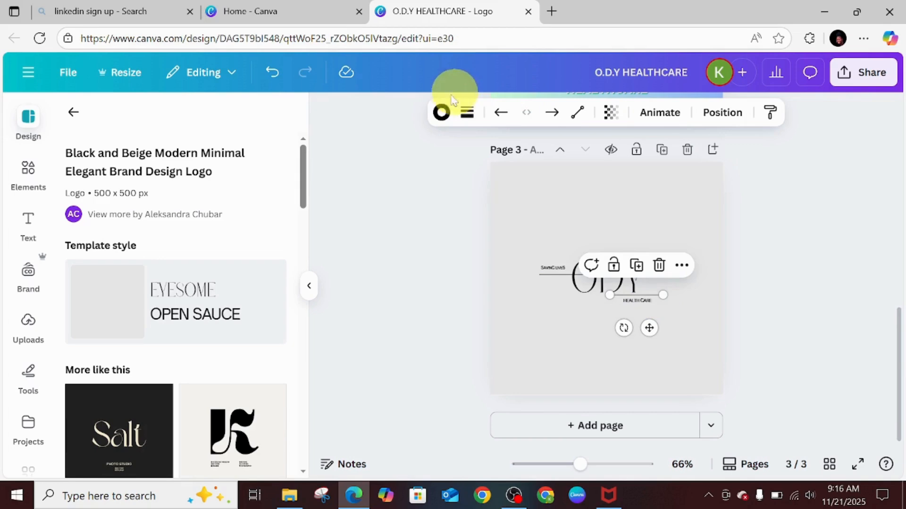
left_click(442, 113)
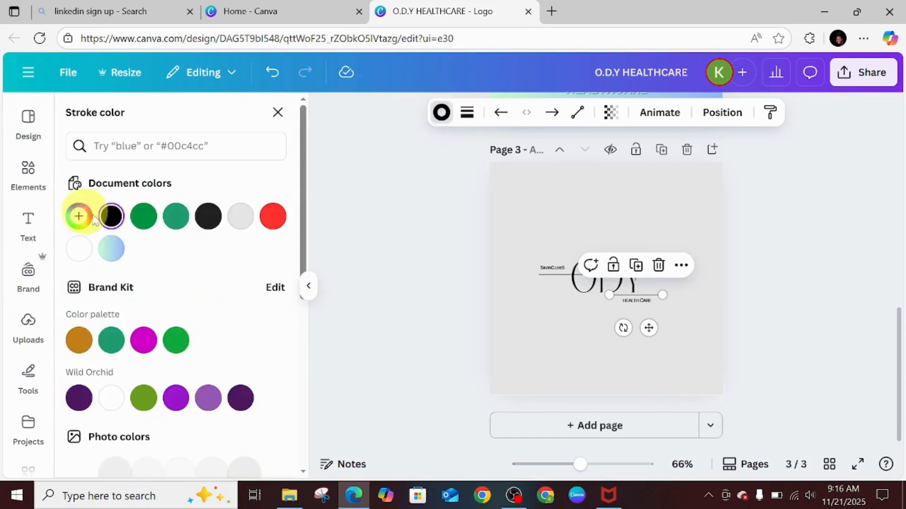
left_click(142, 222)
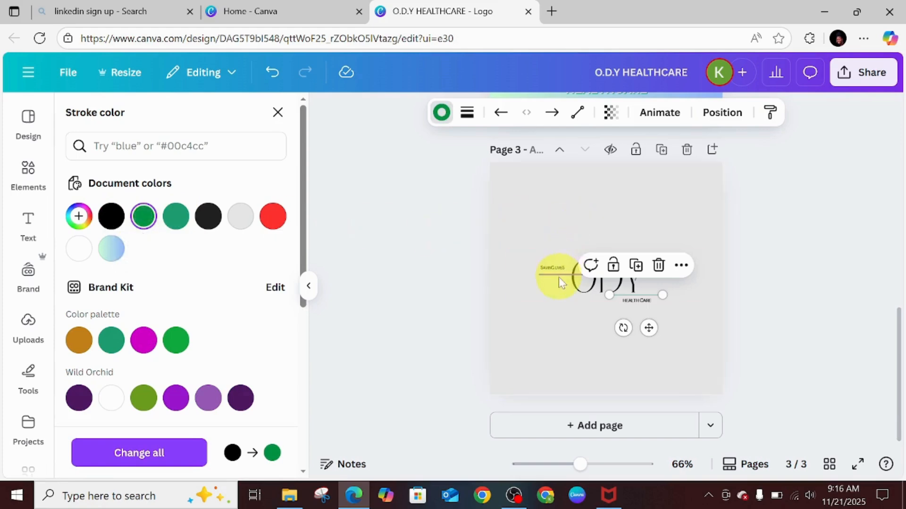
left_click(158, 464)
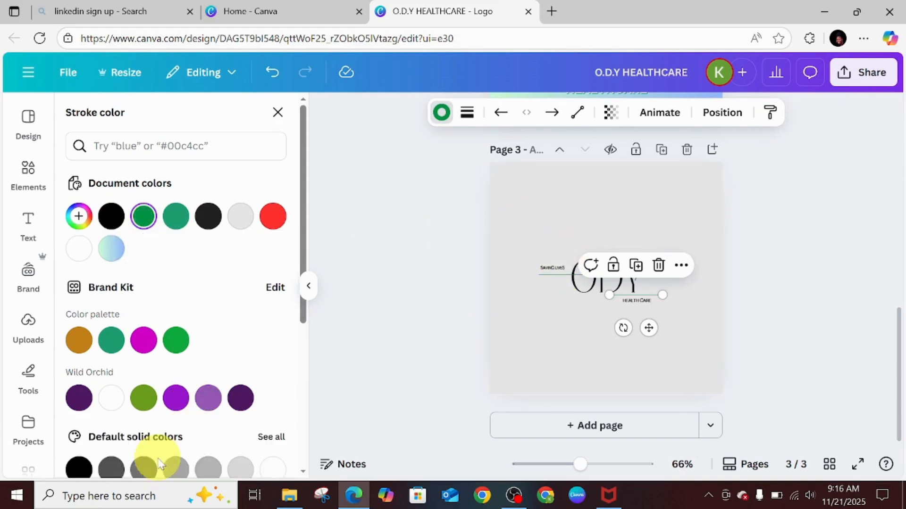
Color the SAVINGLIVES tagline text vivid green.
left_click(580, 328)
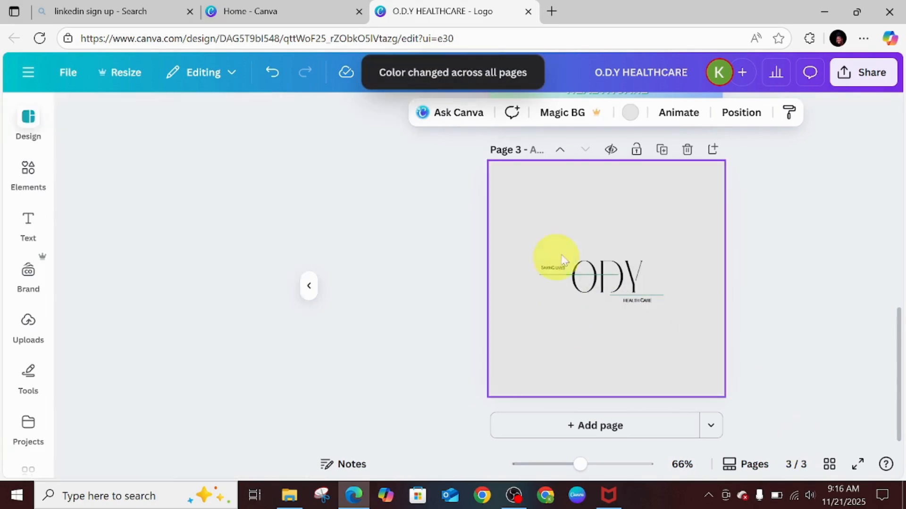
left_click(552, 273)
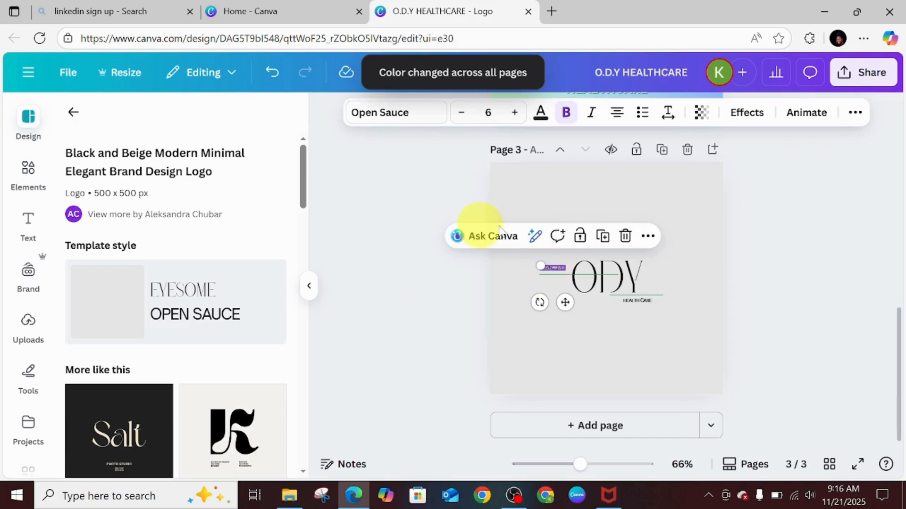
left_click(541, 114)
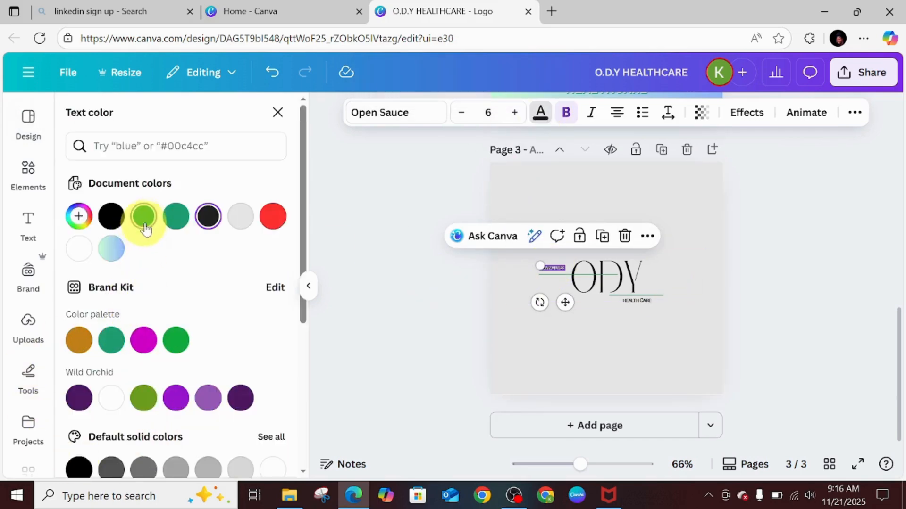
left_click(144, 220)
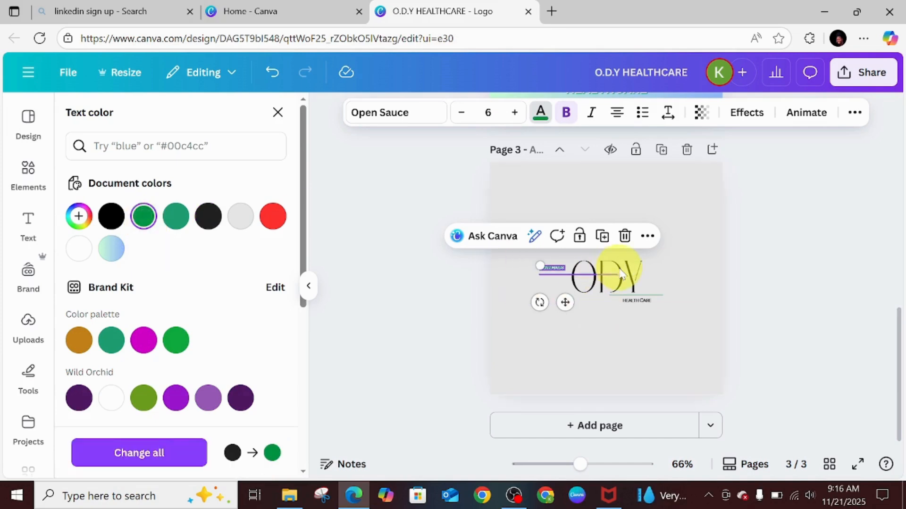
Try several page background colors and settle on the light green-to-blue gradient.
left_click(636, 273)
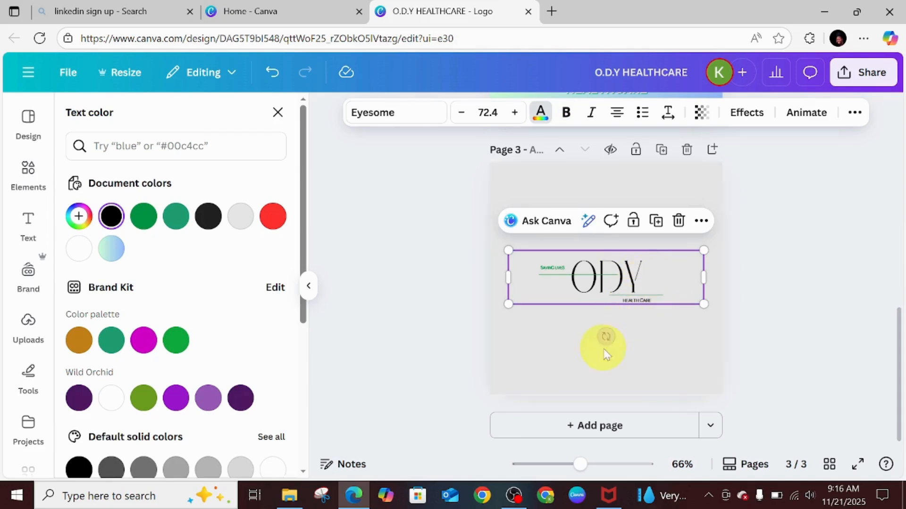
left_click(677, 358)
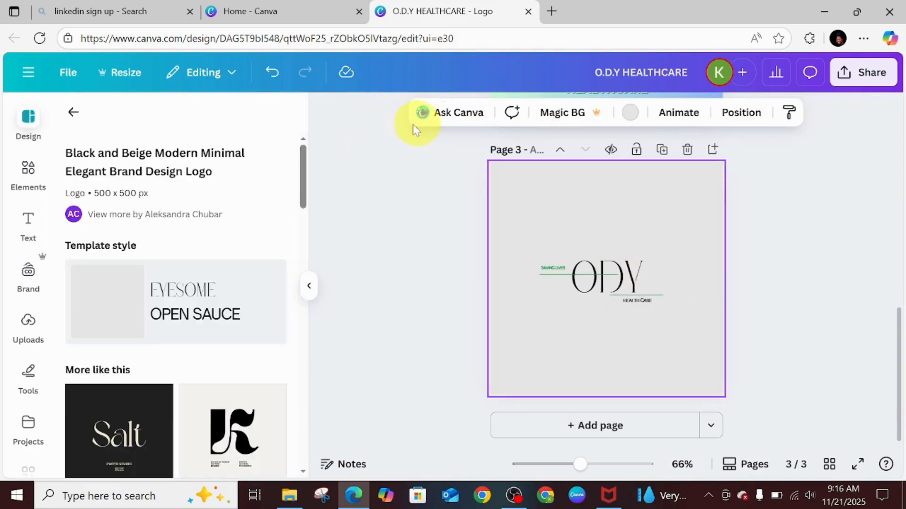
left_click(631, 113)
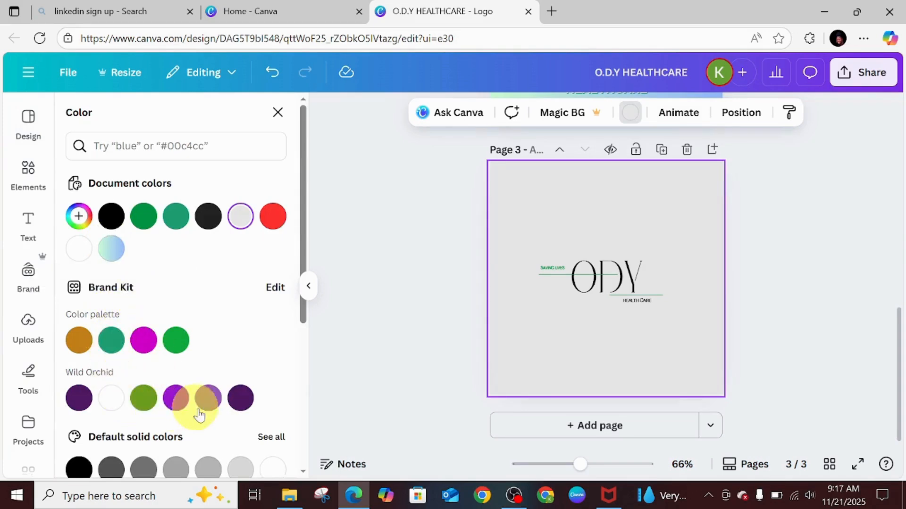
left_click(113, 249)
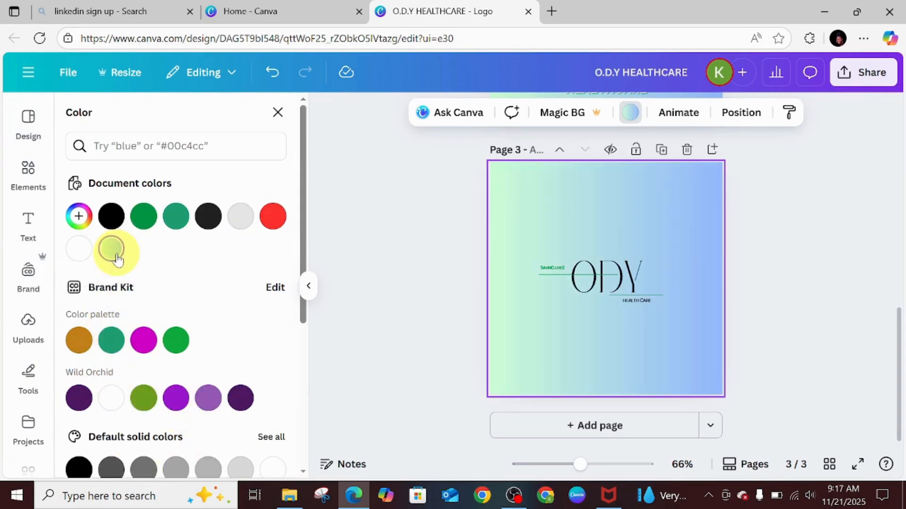
left_click(144, 216)
left_click(175, 219)
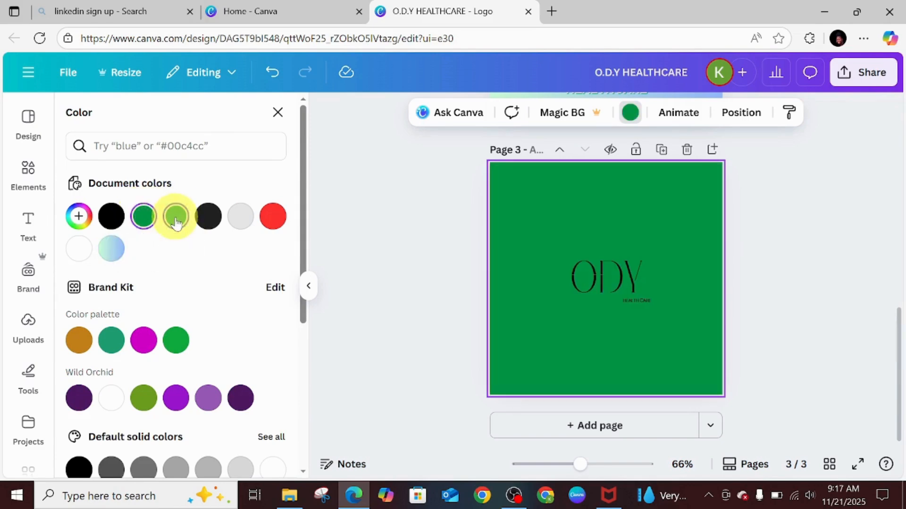
left_click(80, 249)
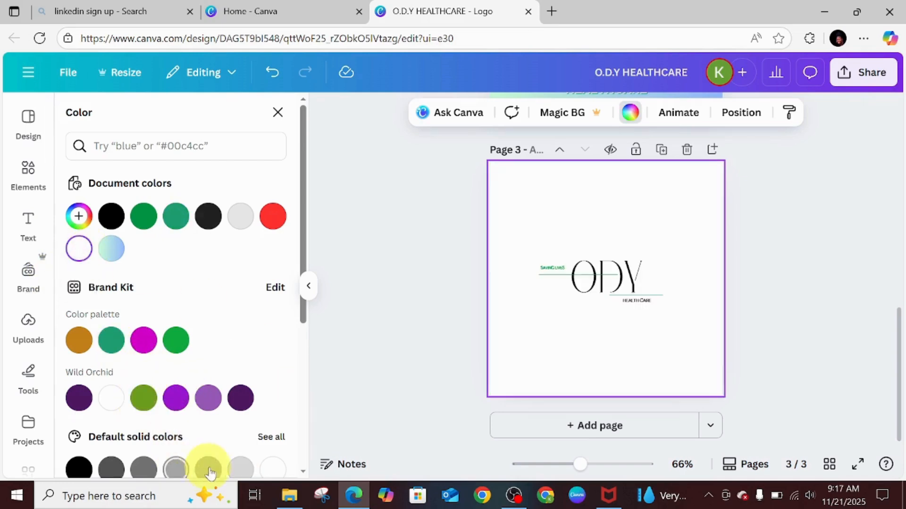
left_click(241, 468)
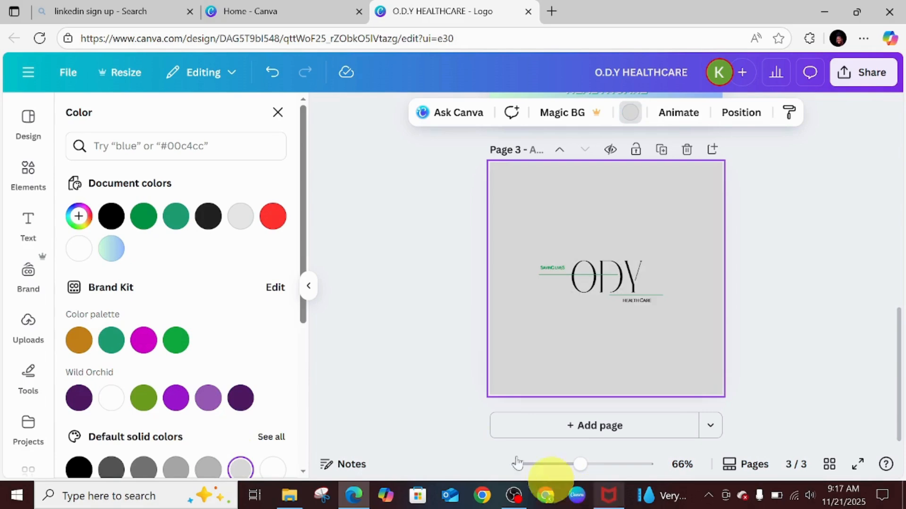
left_click(176, 340)
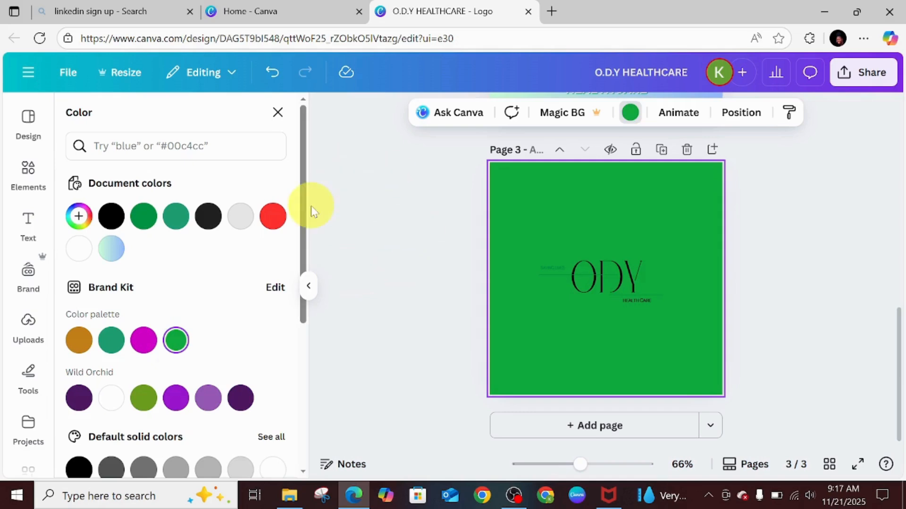
left_click_drag(307, 213, 334, 390)
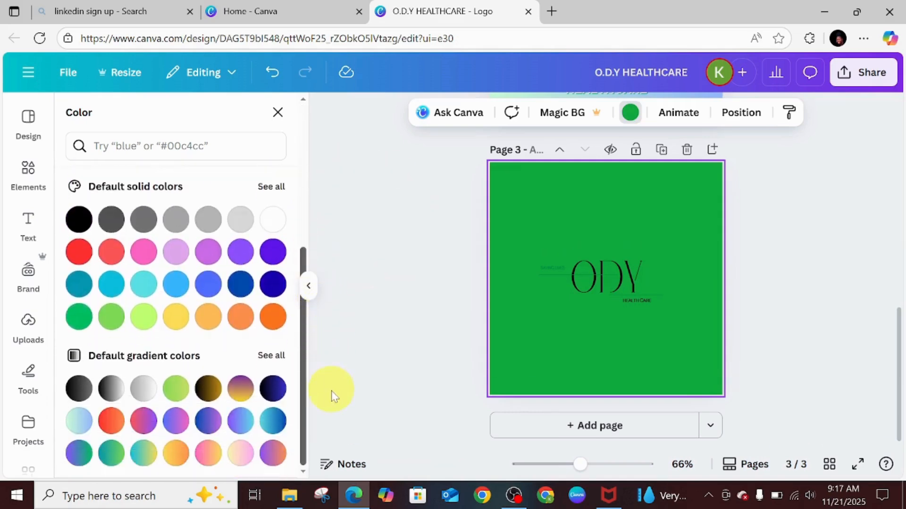
left_click(174, 388)
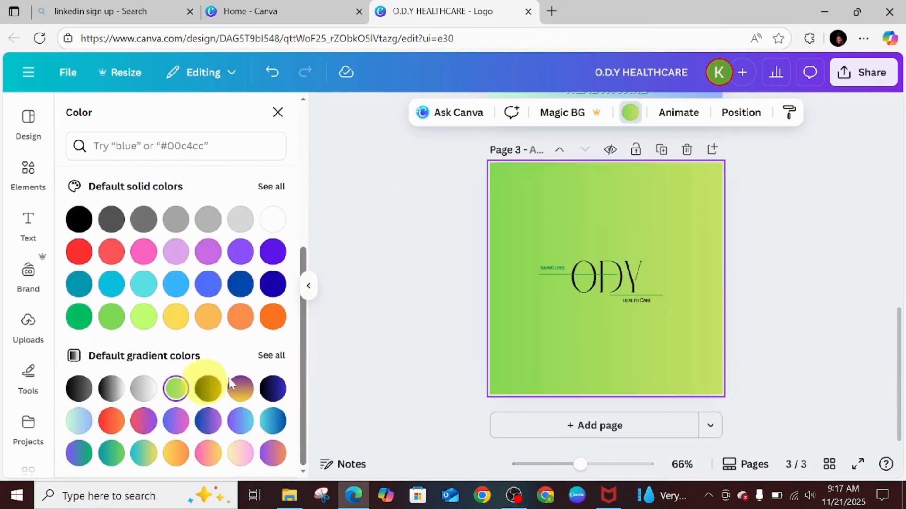
left_click(78, 428)
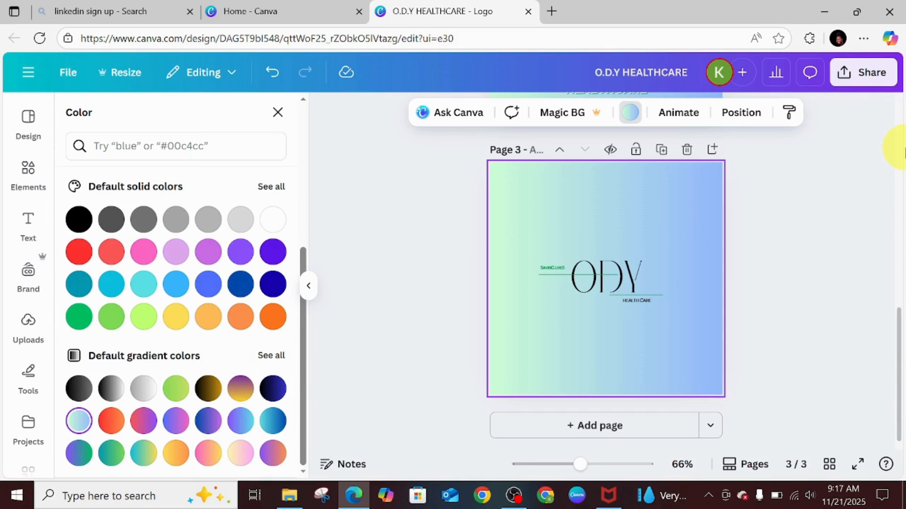
Download the design as a PNG at size 1 for pages 1–3.
left_click(858, 73)
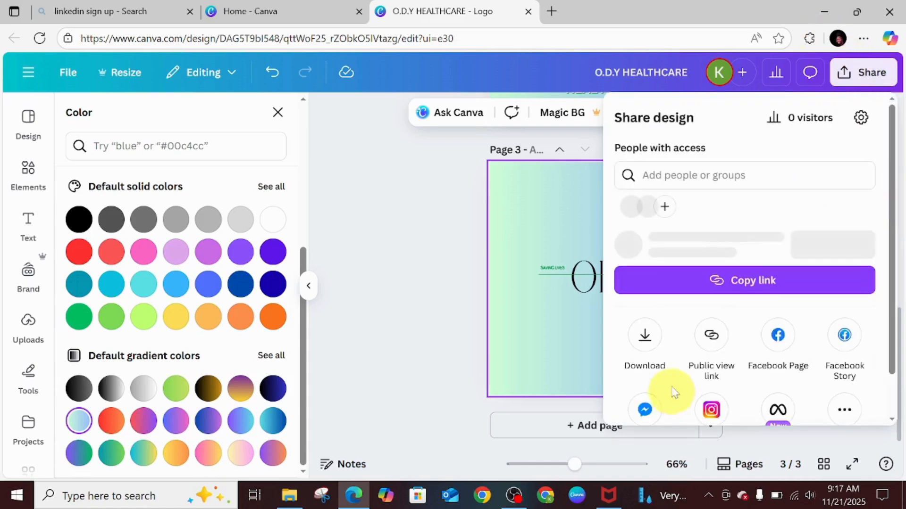
left_click(645, 361)
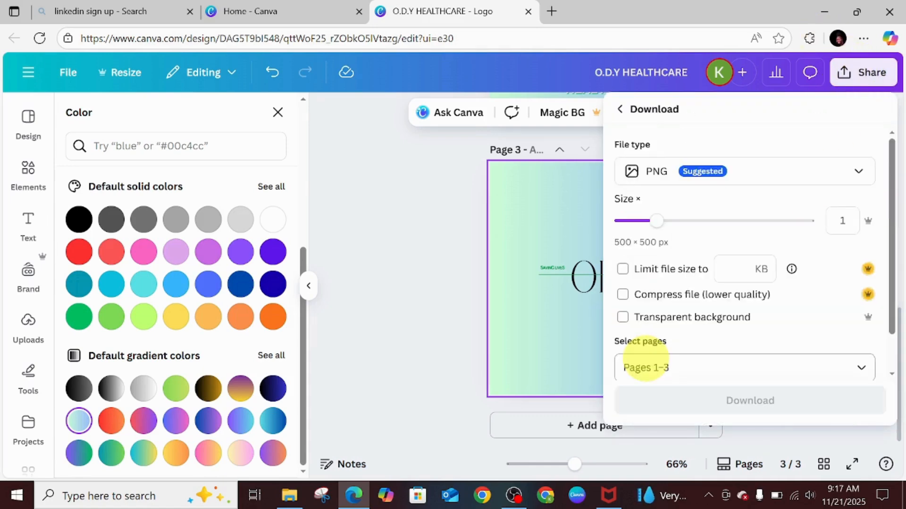
left_click_drag(658, 221, 890, 222)
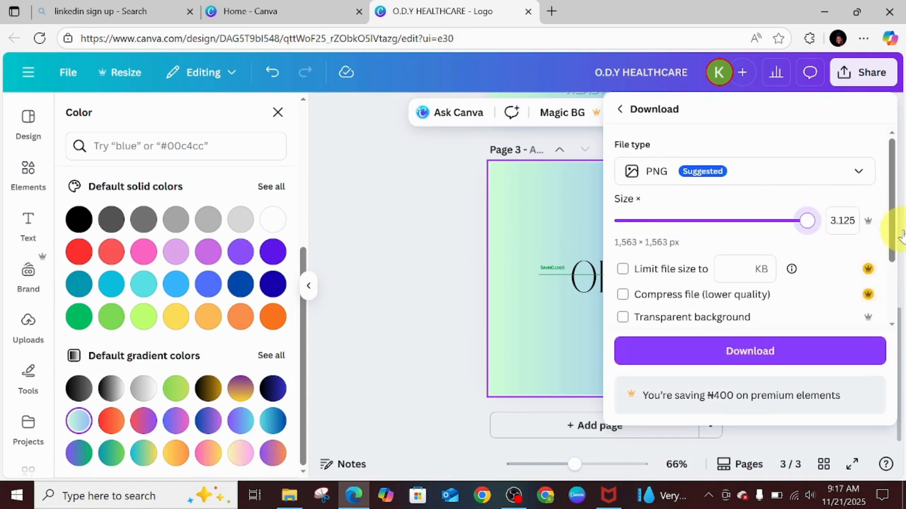
left_click_drag(807, 220, 657, 222)
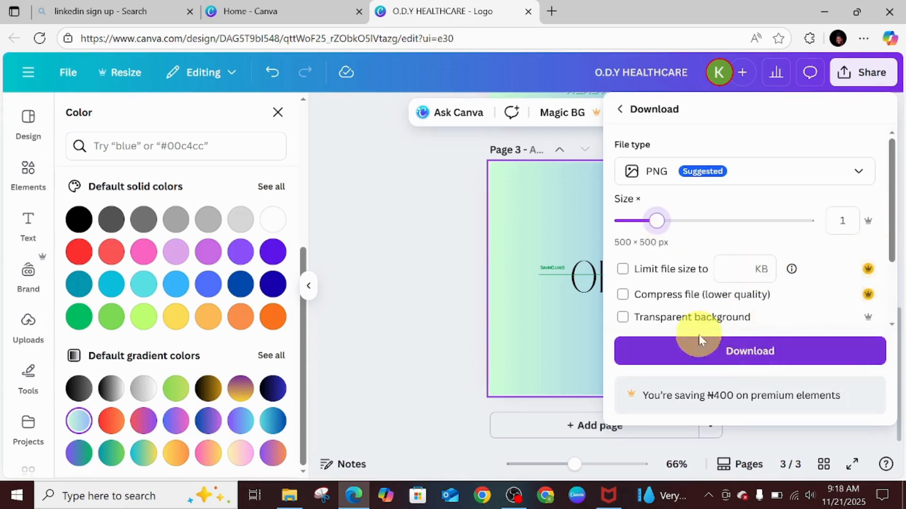
scroll(893, 208, "down", 2)
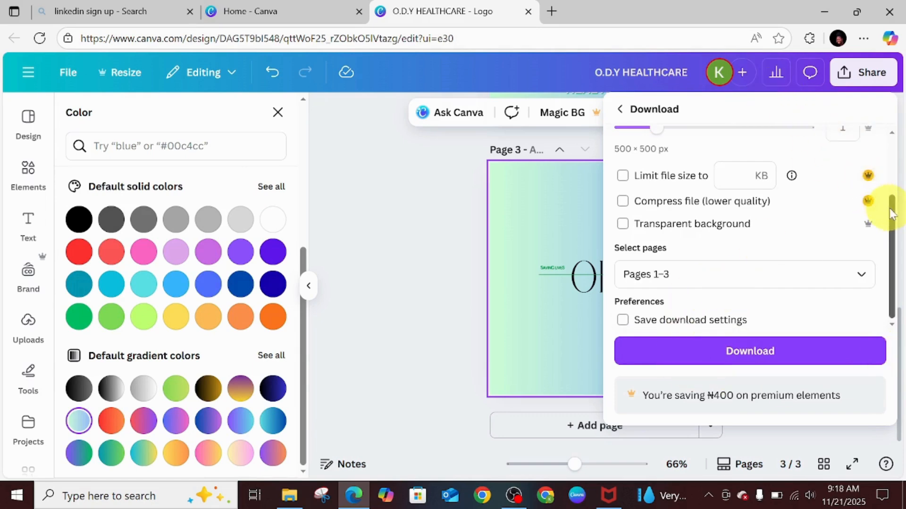
scroll(891, 213, "up", 2)
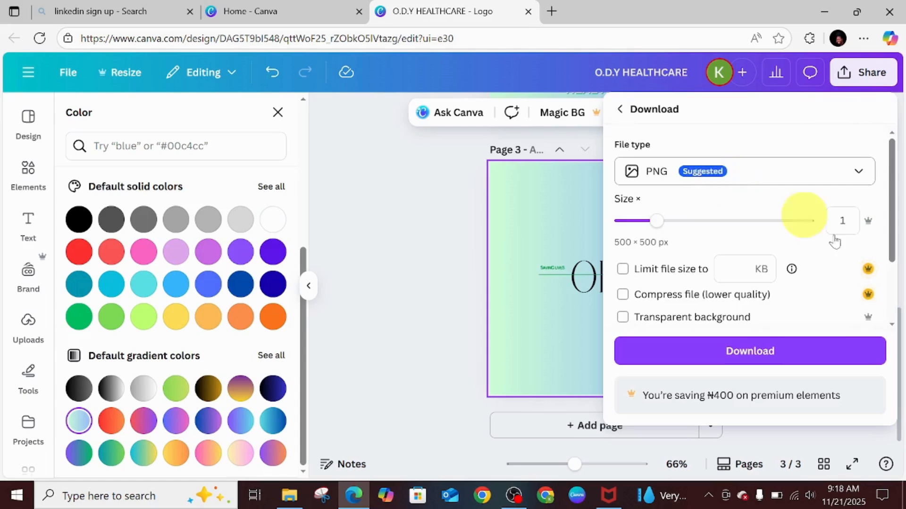
left_click(746, 361)
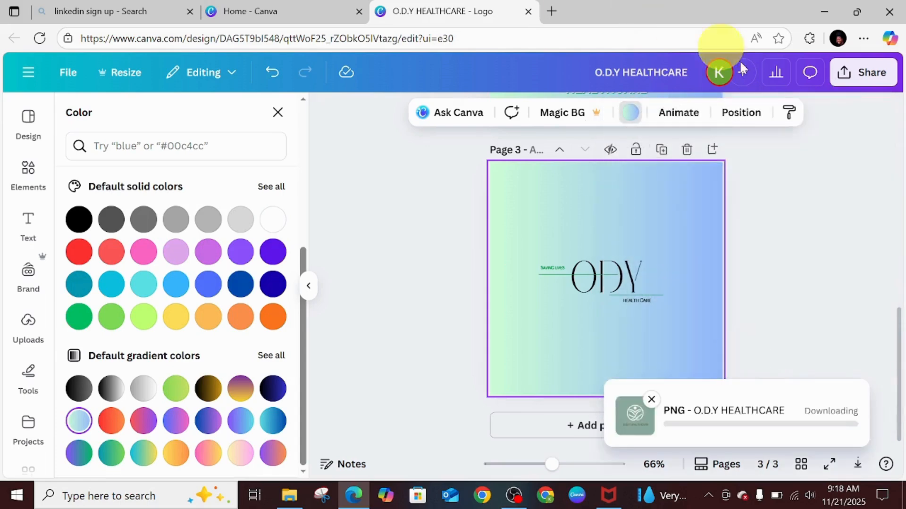